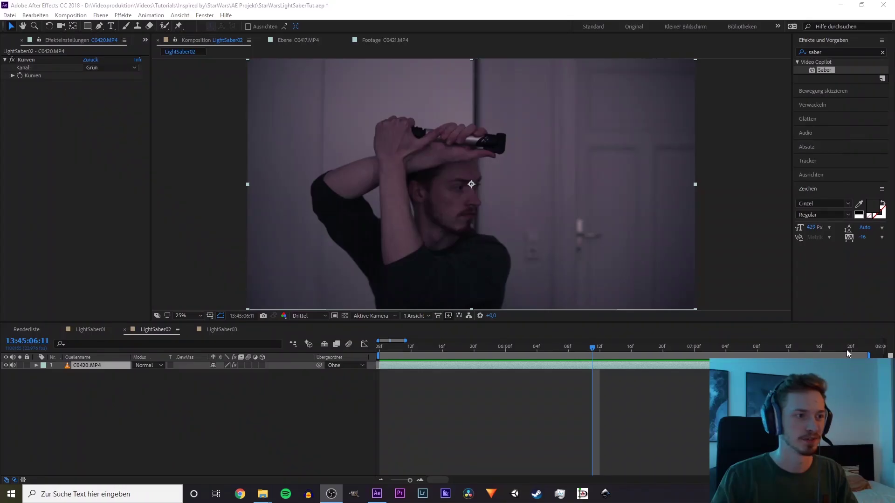
# Preview the composition from the start, then return the playhead to 05:08.
pyautogui.click(485, 4)
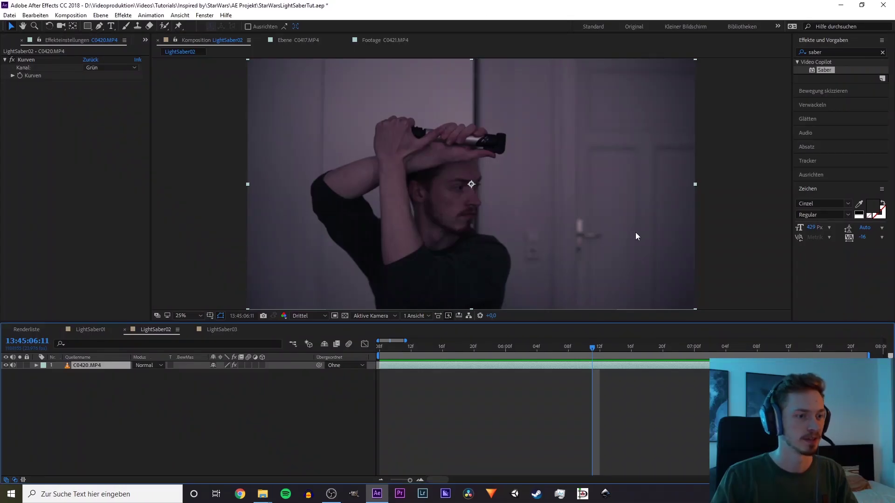
pyautogui.press('Home')
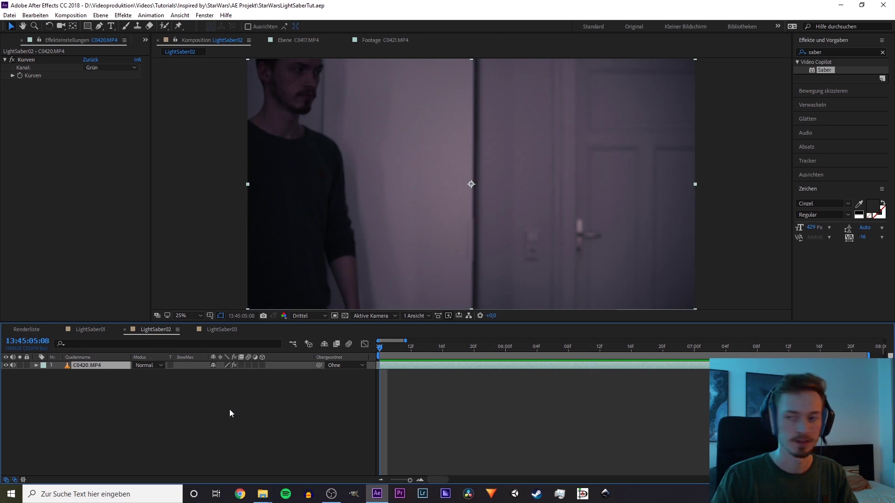
pyautogui.press('space')
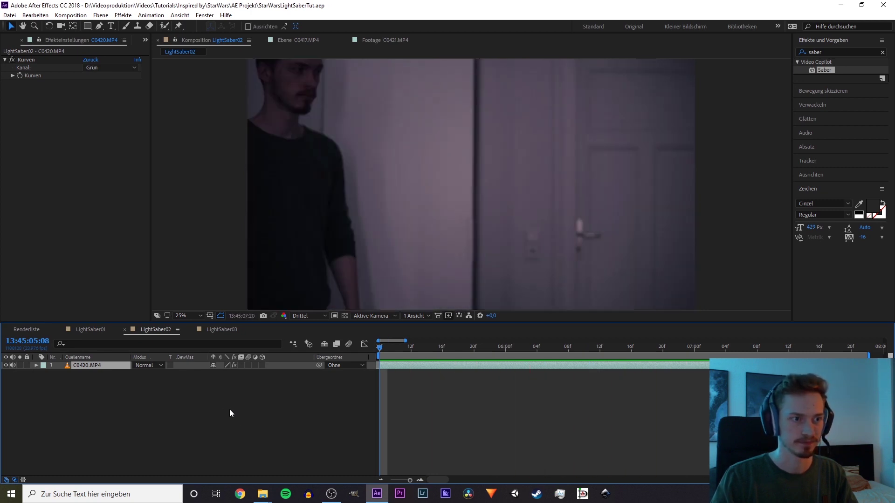
pyautogui.click(661, 349)
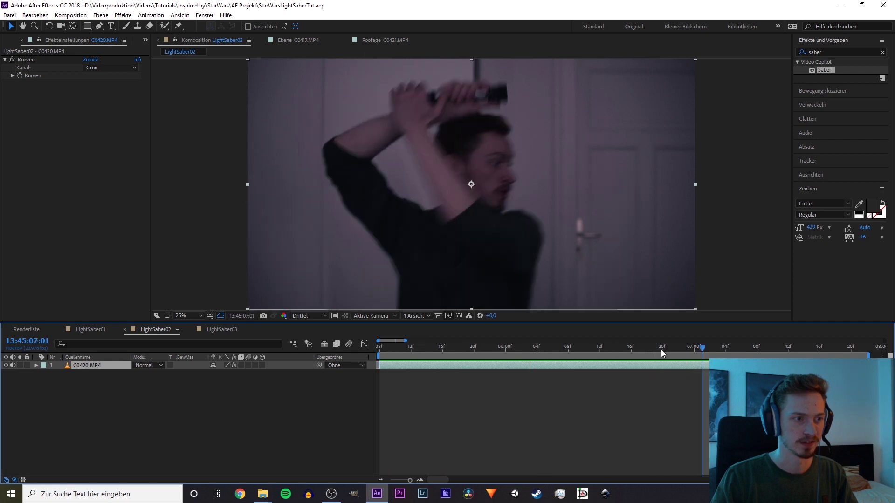
pyautogui.click(741, 349)
pyautogui.moveTo(759, 352)
pyautogui.mouseDown()
pyautogui.moveTo(343, 346)
pyautogui.moveTo(29, 63)
pyautogui.mouseUp()
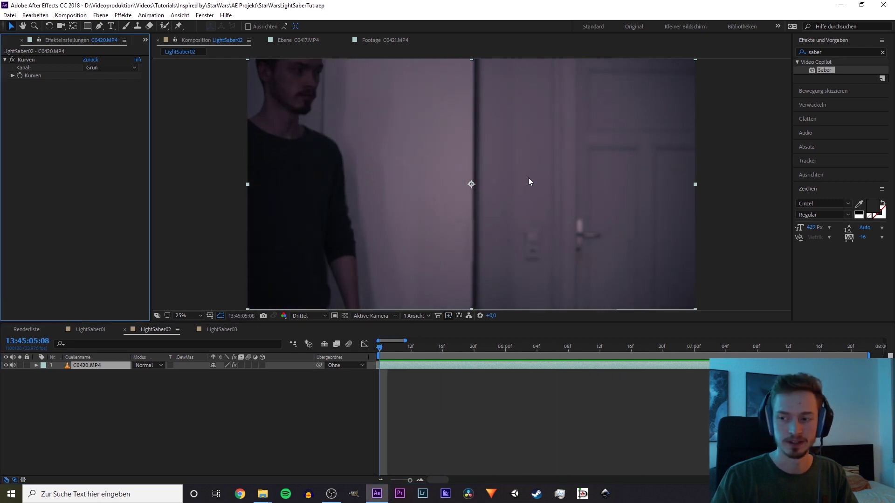
# Toggle the Kurven effect off and on twice to compare the grade.
pyautogui.click(12, 60)
pyautogui.click(12, 59)
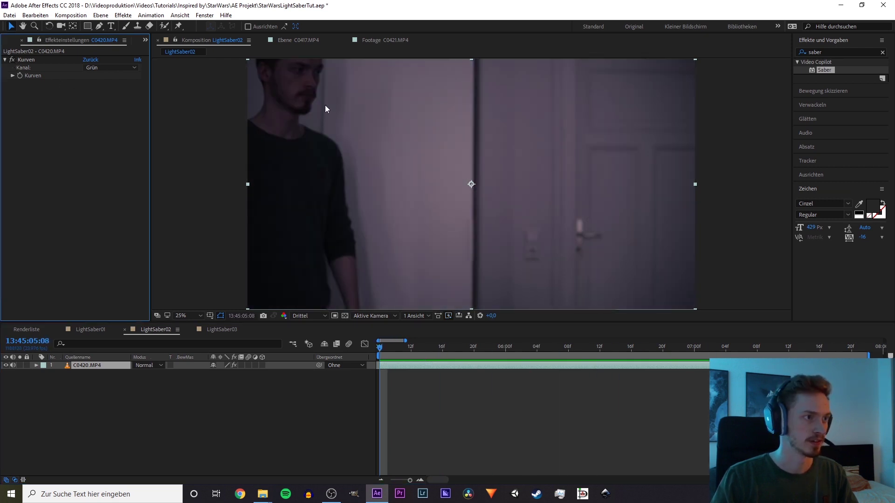
pyautogui.click(12, 60)
pyautogui.click(13, 61)
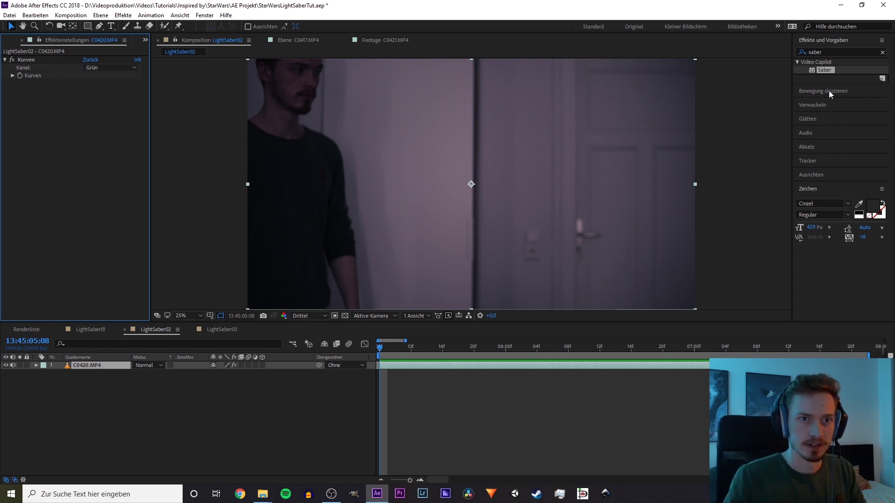
# Collapse the Effects and Character panels and start Track Motion on C0420.MP4 from the Tracker panel.
pyautogui.click(837, 41)
pyautogui.click(831, 152)
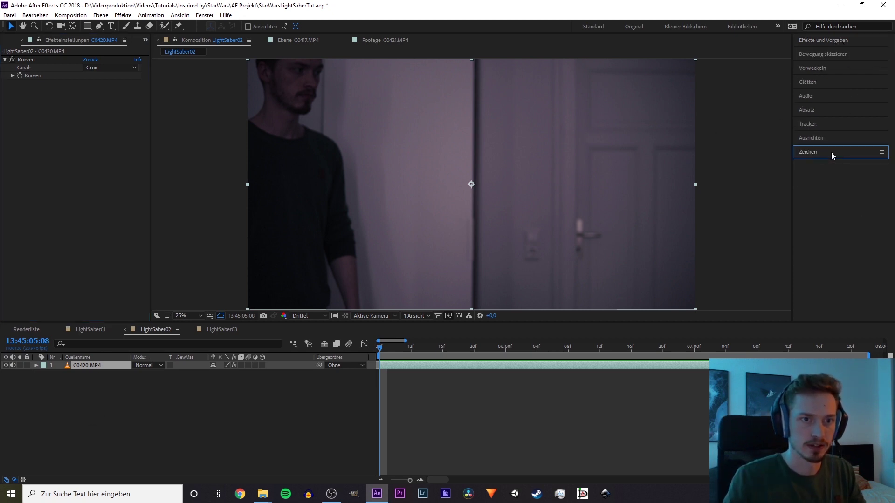
pyautogui.click(828, 123)
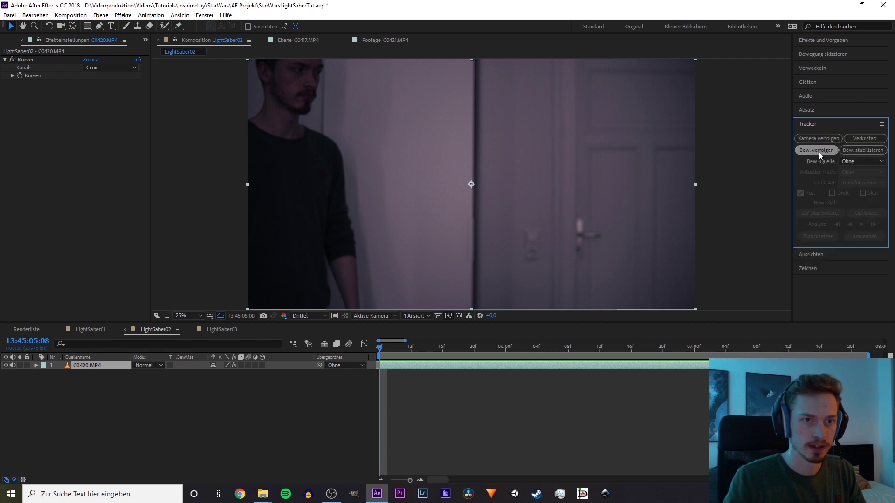
pyautogui.click(818, 152)
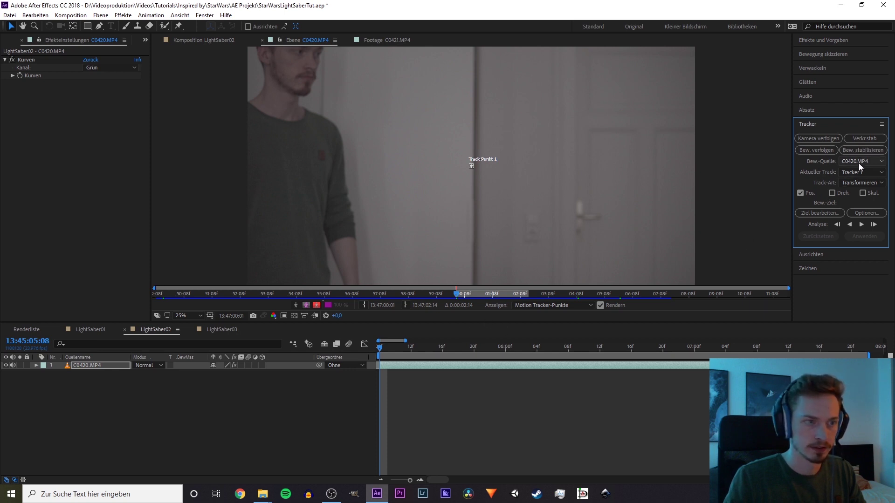
# Scrub forward to the frame where the saber hilt becomes visible.
pyautogui.moveTo(381, 347); pyautogui.dragTo(474, 350)
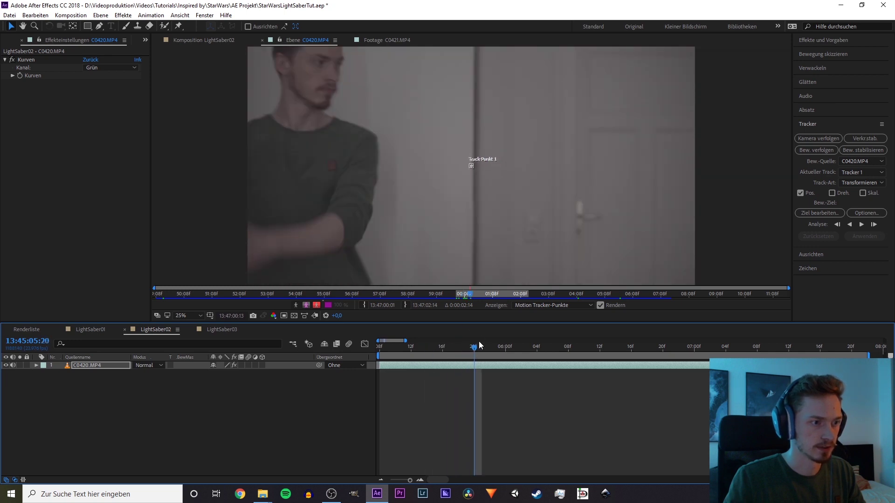
pyautogui.moveTo(480, 348)
pyautogui.mouseDown()
pyautogui.moveTo(546, 349)
pyautogui.moveTo(534, 348)
pyautogui.mouseUp()
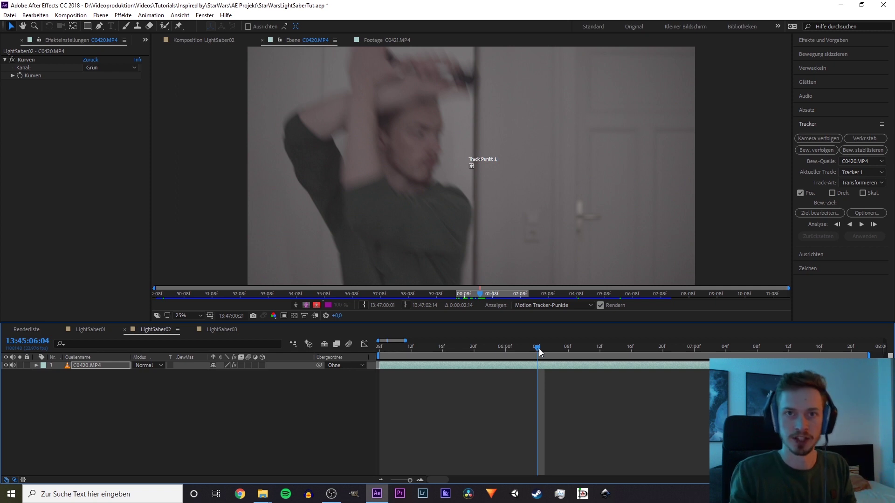
pyautogui.moveTo(539, 349); pyautogui.dragTo(552, 351)
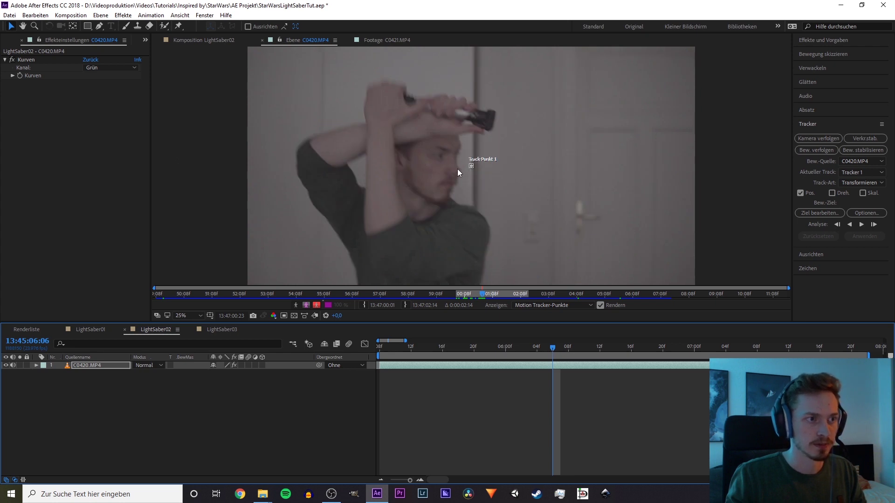
pyautogui.scroll(2, 456, 166)
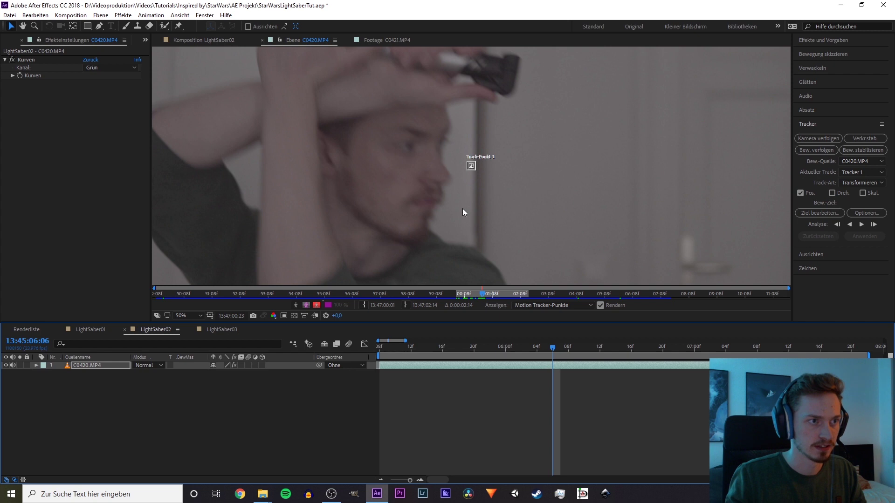
# Enlarge Track Point 1's feature and search boxes and place it over the hilt's dark end.
pyautogui.scroll(4, 471, 167)
pyautogui.moveTo(480, 176); pyautogui.dragTo(503, 195)
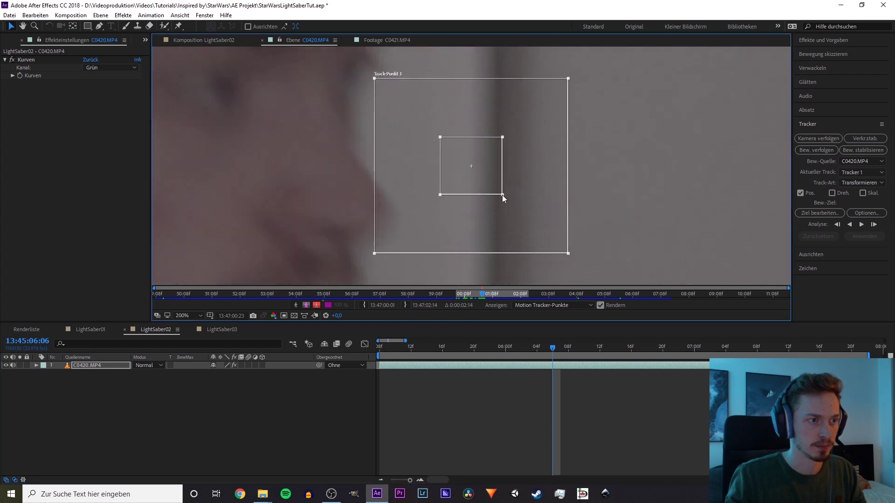
pyautogui.scroll(-4, 497, 194)
pyautogui.moveTo(497, 194)
pyautogui.mouseDown()
pyautogui.moveTo(512, 87)
pyautogui.moveTo(558, 215)
pyautogui.moveTo(542, 245)
pyautogui.moveTo(526, 215)
pyautogui.moveTo(552, 237)
pyautogui.mouseUp()
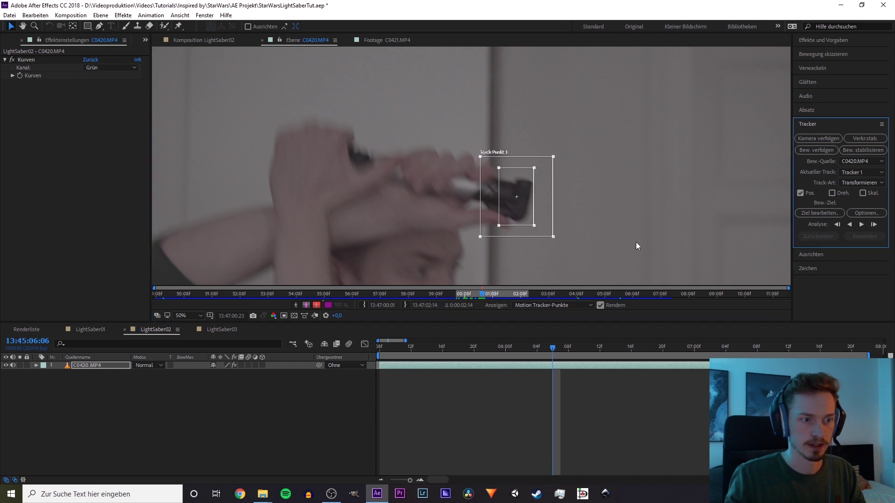
# Analyze the track forward and review the tracked frames from 06:08 to 07:00.
pyautogui.click(862, 224)
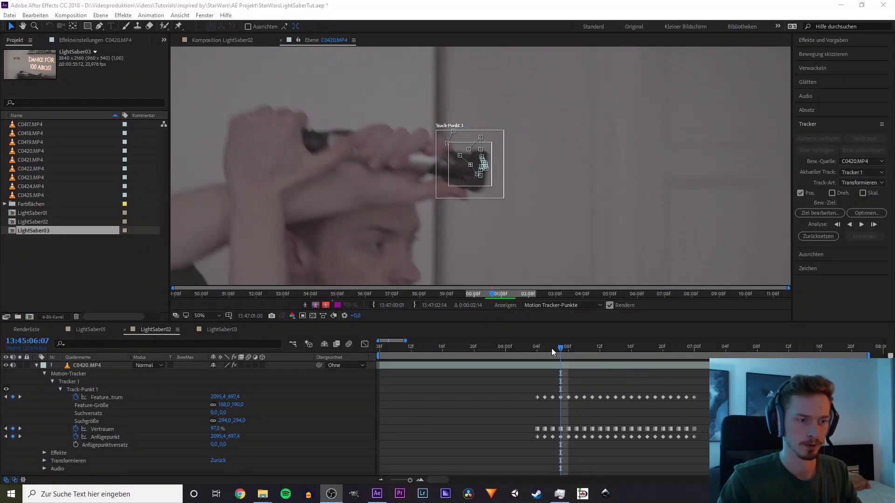
pyautogui.moveTo(549, 348); pyautogui.dragTo(684, 356)
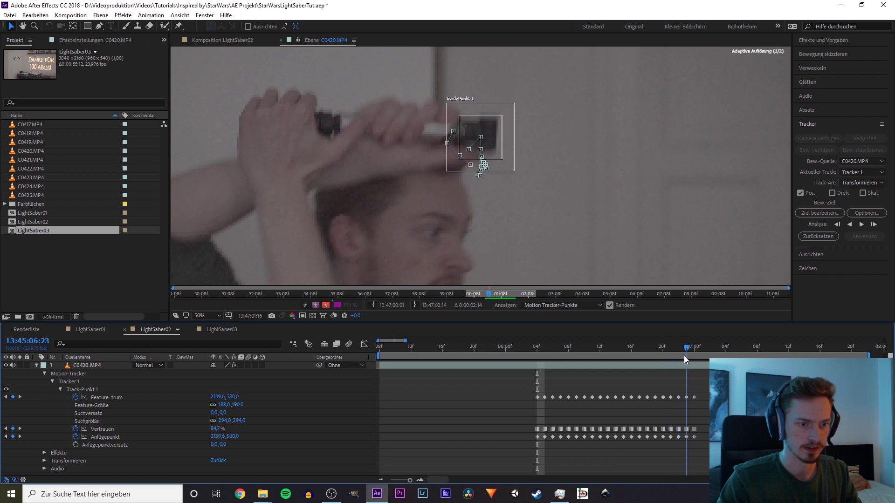
pyautogui.moveTo(683, 356)
pyautogui.mouseDown()
pyautogui.moveTo(552, 360)
pyautogui.moveTo(691, 367)
pyautogui.mouseUp()
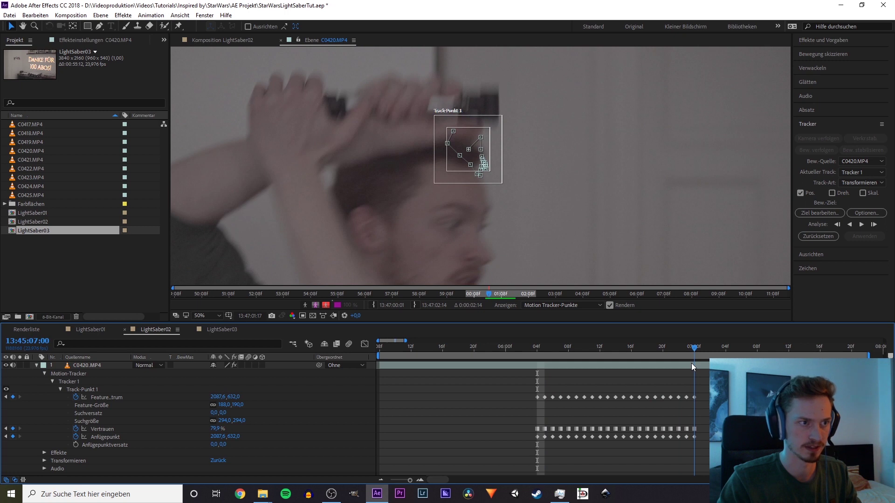
pyautogui.moveTo(692, 362); pyautogui.dragTo(686, 364)
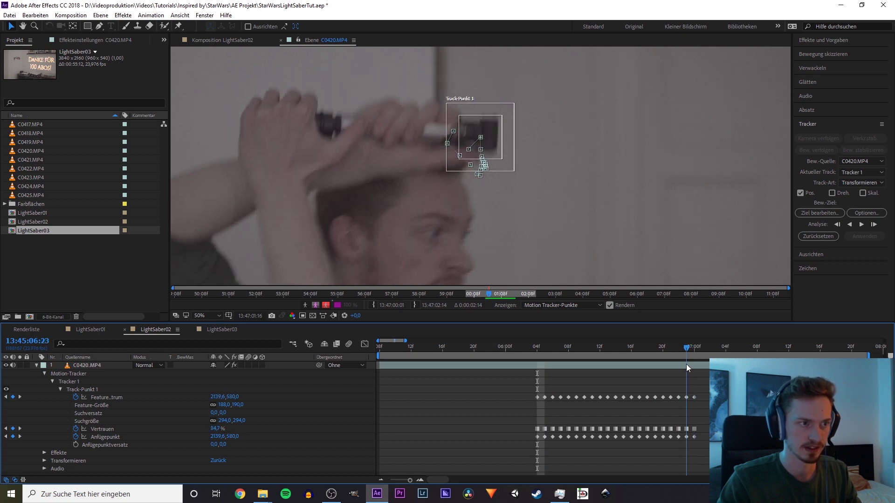
pyautogui.moveTo(686, 364); pyautogui.dragTo(685, 365)
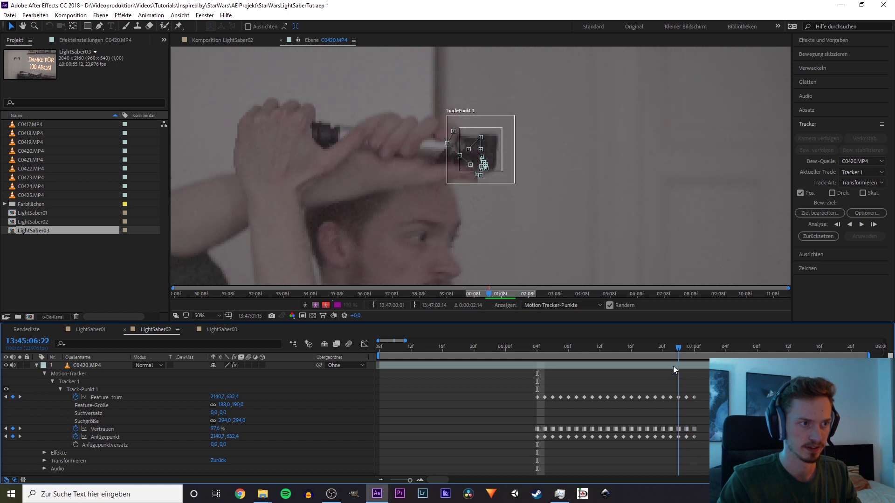
# At 07:00, drag the drifted track point back onto the hilt and step to 07:01.
pyautogui.moveTo(687, 366); pyautogui.dragTo(692, 367)
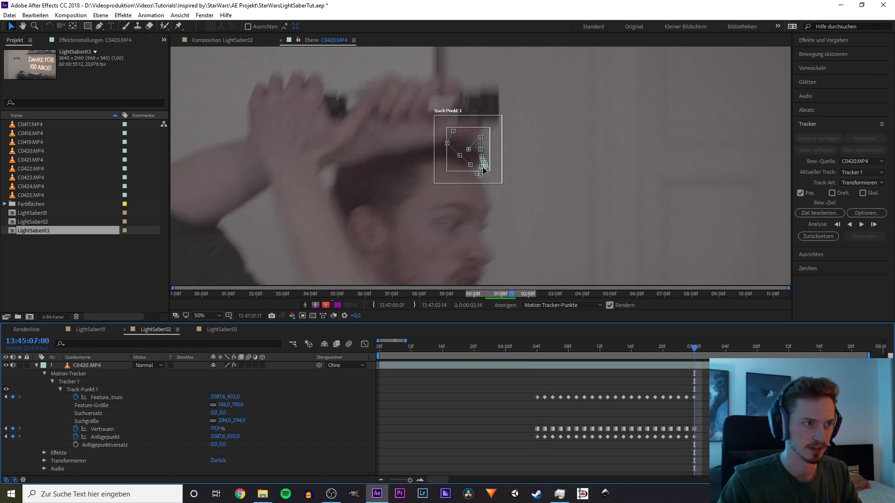
pyautogui.moveTo(466, 138); pyautogui.dragTo(481, 94)
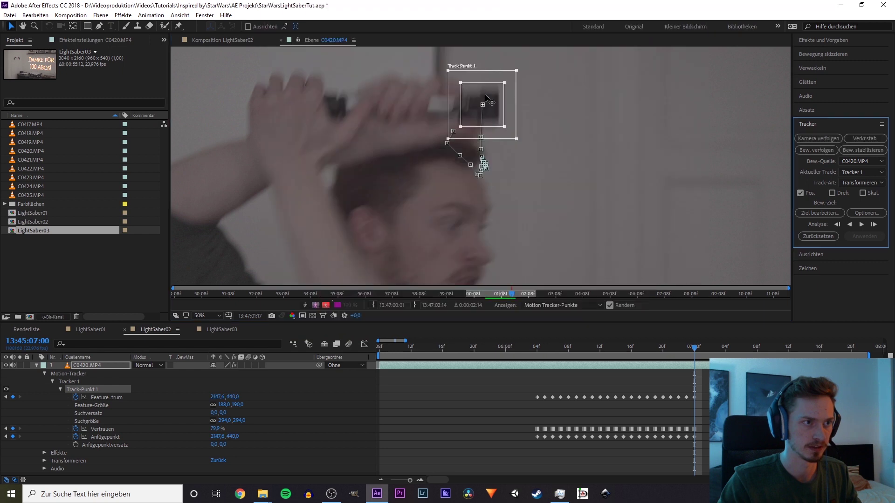
pyautogui.click(698, 348)
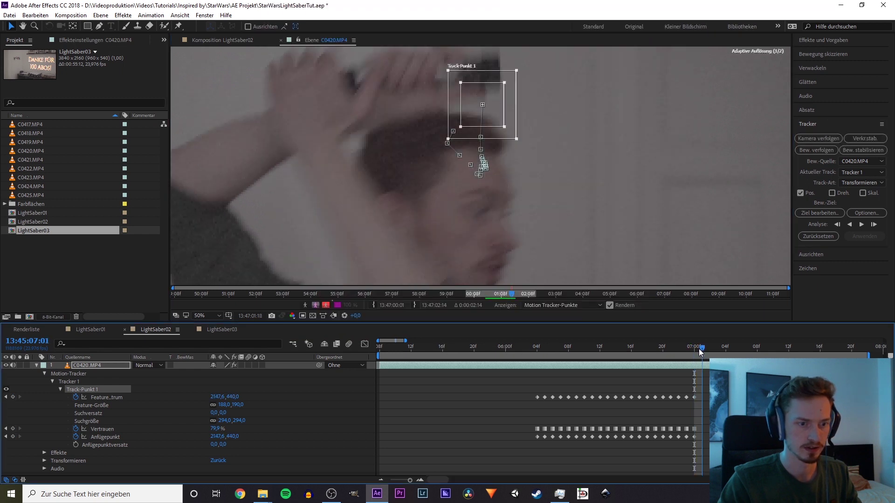
# Re-place the track point on the hilt on the next frame and nudge it left at 06:03.
pyautogui.press('pagedown')
pyautogui.press('pagedown')
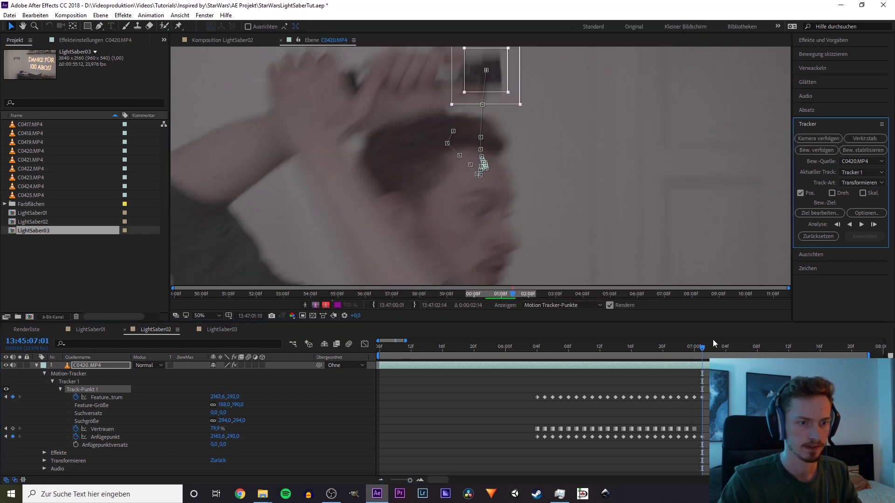
pyautogui.moveTo(505, 120); pyautogui.dragTo(508, 138)
pyautogui.moveTo(543, 347); pyautogui.dragTo(529, 349)
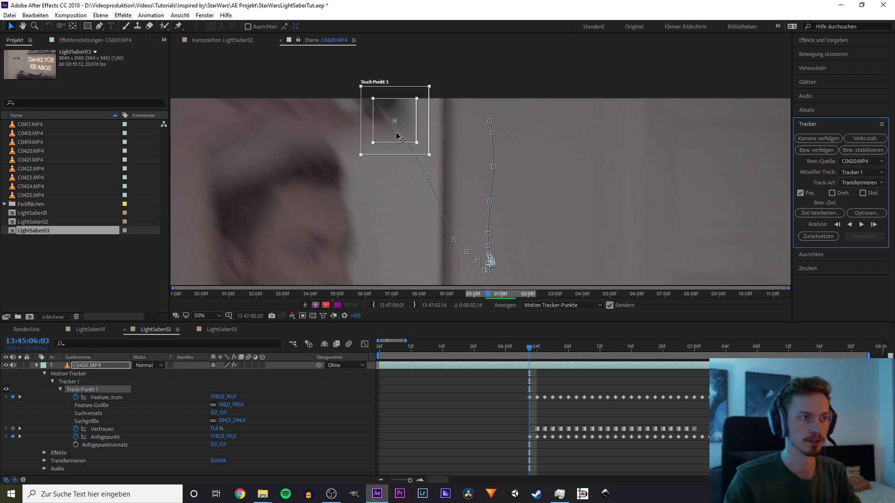
pyautogui.moveTo(396, 143); pyautogui.dragTo(393, 142)
pyautogui.press(',')
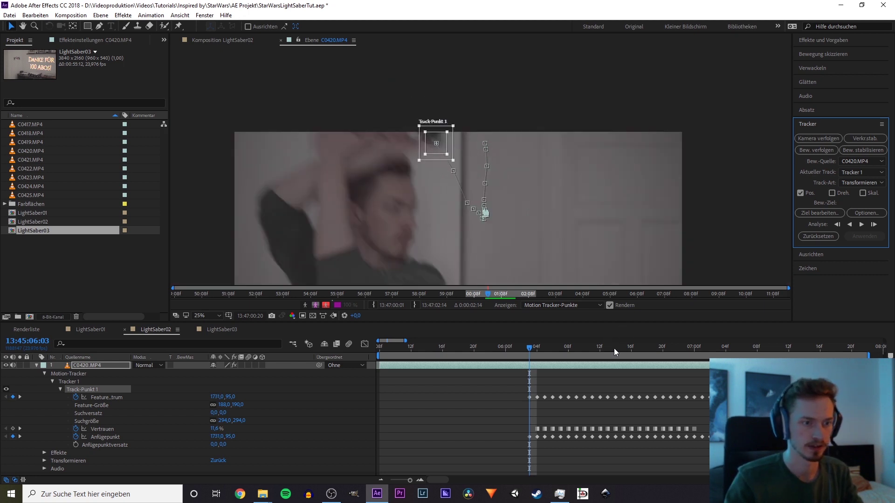
# Correct the track point's position on the hilt around 07:03.
pyautogui.moveTo(614, 348); pyautogui.dragTo(716, 356)
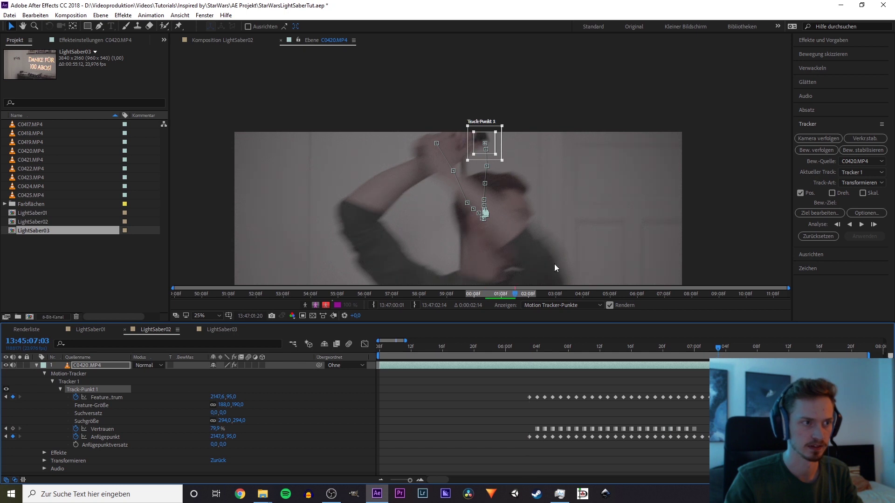
pyautogui.scroll(2, 485, 149)
pyautogui.moveTo(488, 166); pyautogui.dragTo(487, 148)
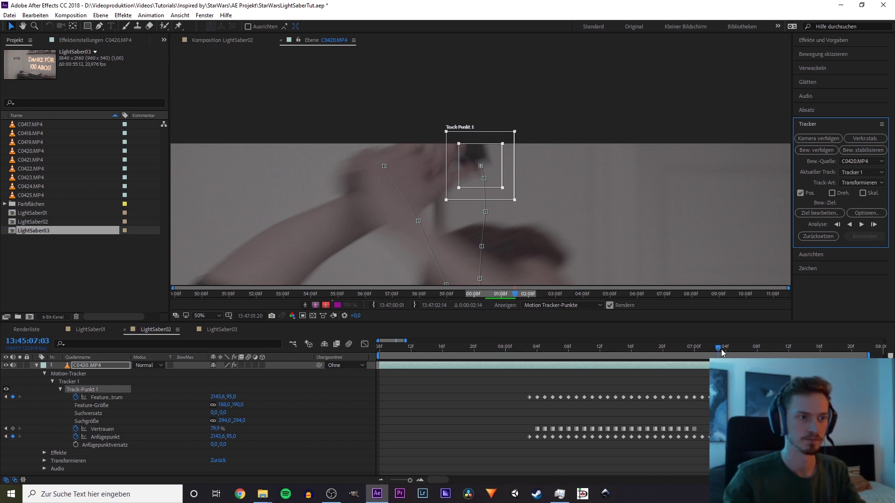
pyautogui.moveTo(720, 349)
pyautogui.mouseDown()
pyautogui.moveTo(654, 370)
pyautogui.moveTo(718, 366)
pyautogui.moveTo(725, 348)
pyautogui.moveTo(741, 349)
pyautogui.mouseUp()
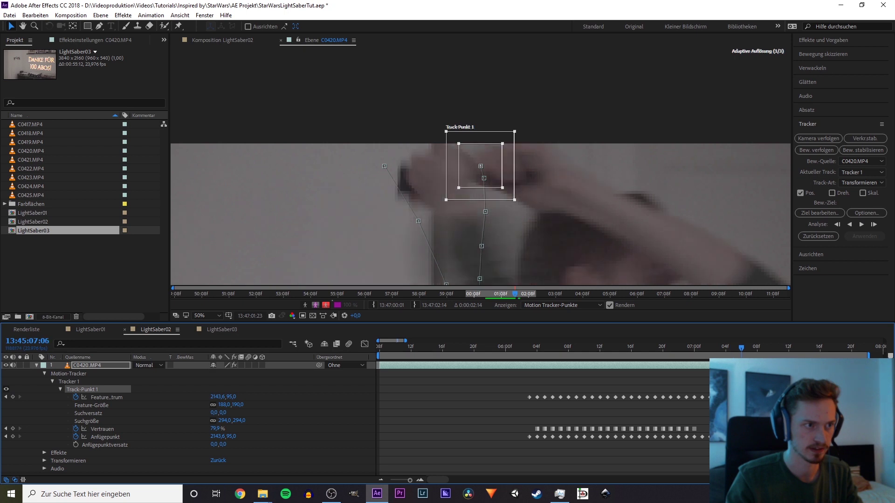
# Shift the track point back onto the hilt on the following blurry frames and review them.
pyautogui.moveTo(741, 348); pyautogui.dragTo(733, 348)
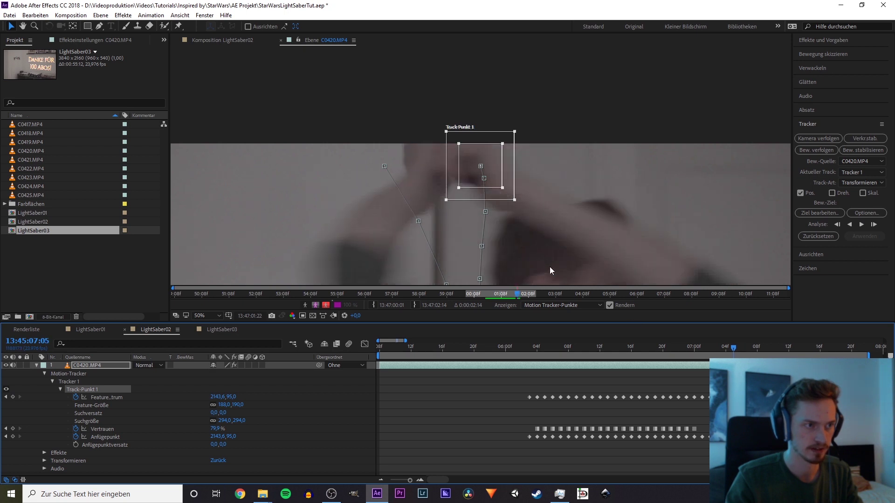
pyautogui.moveTo(473, 182); pyautogui.dragTo(403, 182)
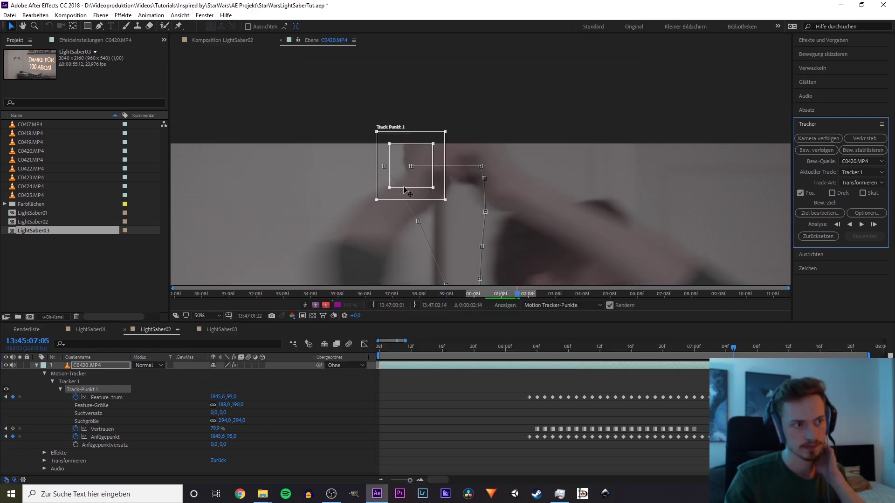
pyautogui.click(740, 346)
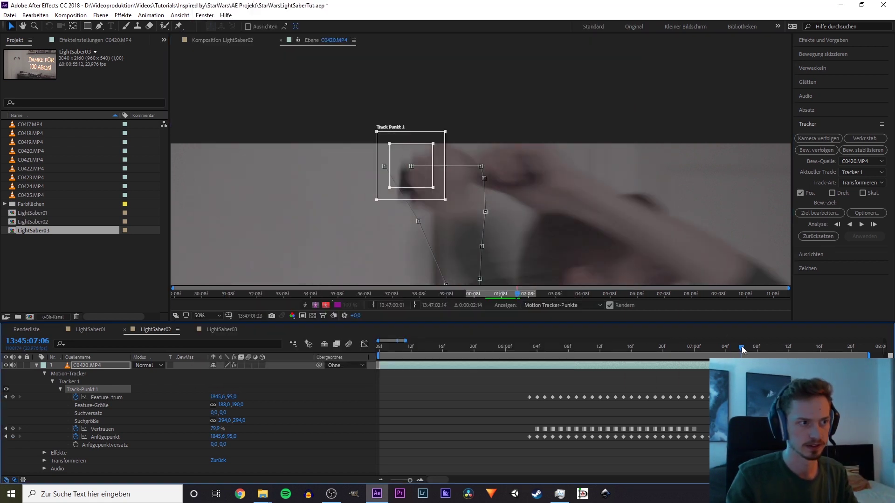
pyautogui.moveTo(397, 188)
pyautogui.mouseDown()
pyautogui.moveTo(394, 197)
pyautogui.moveTo(535, 166)
pyautogui.mouseUp()
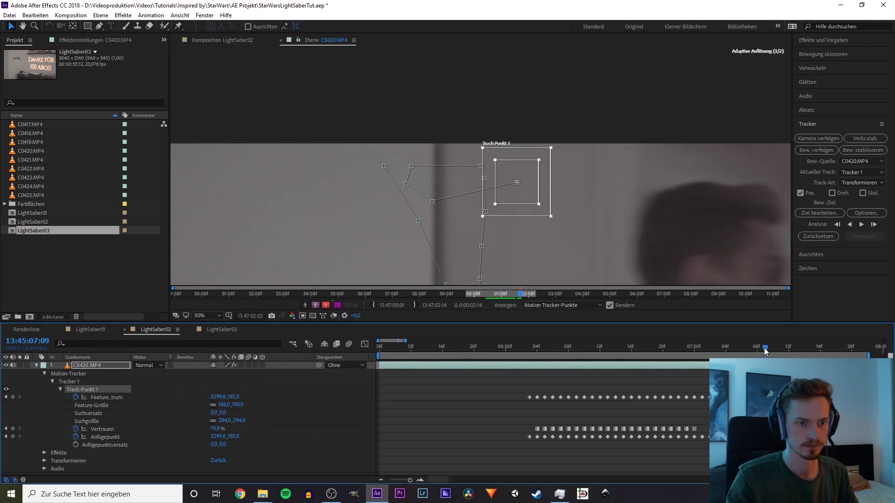
pyautogui.moveTo(765, 346); pyautogui.dragTo(756, 346)
# Collapse the footage layer's tracker properties and return to the LightSaber02 composition at 06:09.
pyautogui.click(61, 390)
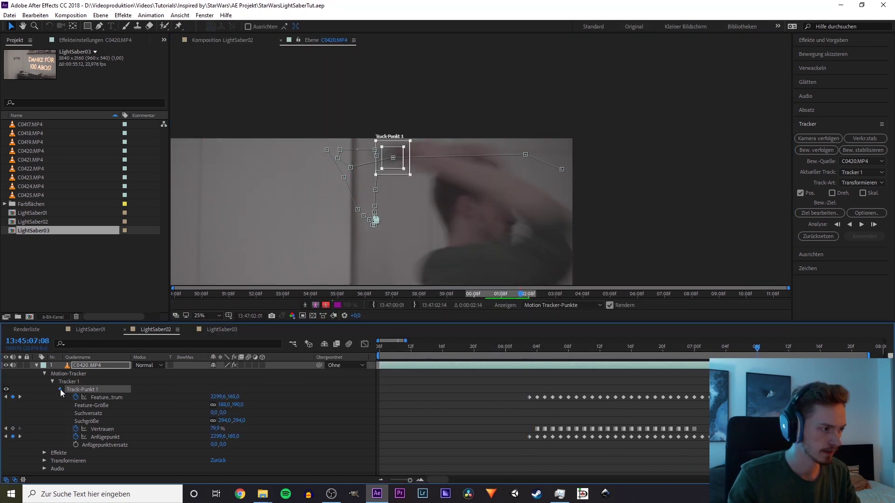
pyautogui.click(60, 390)
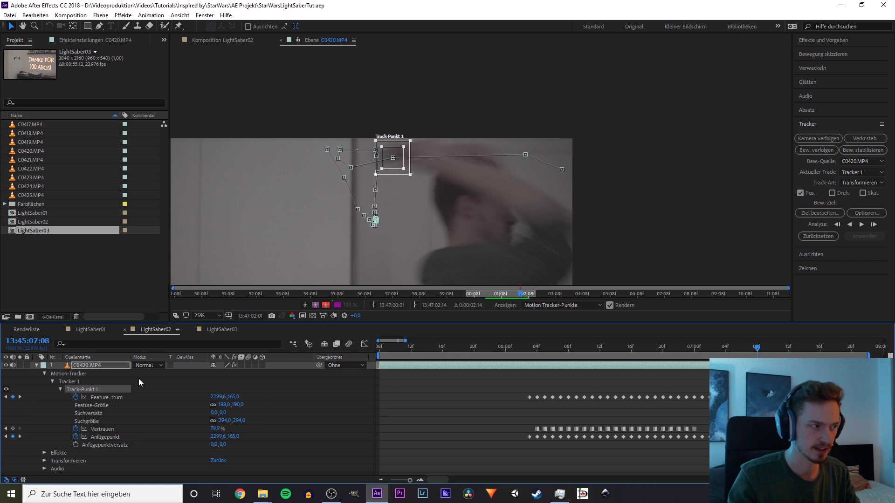
pyautogui.click(37, 365)
pyautogui.click(136, 398)
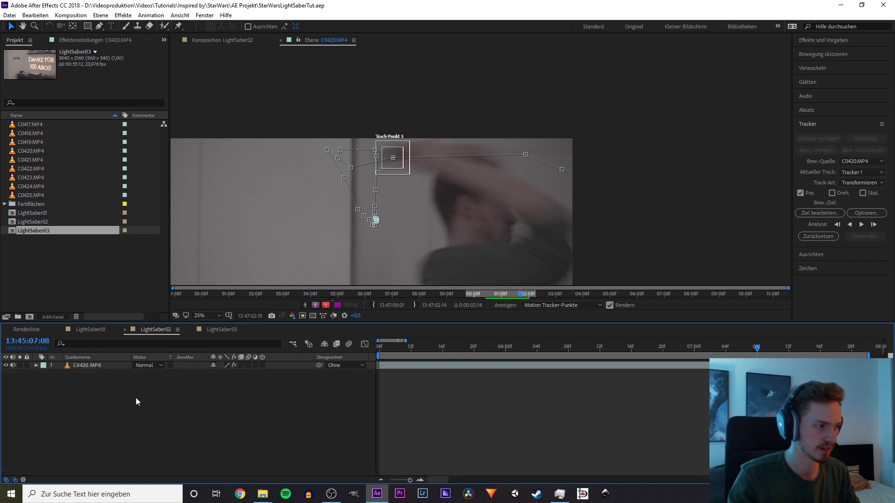
pyautogui.click(213, 40)
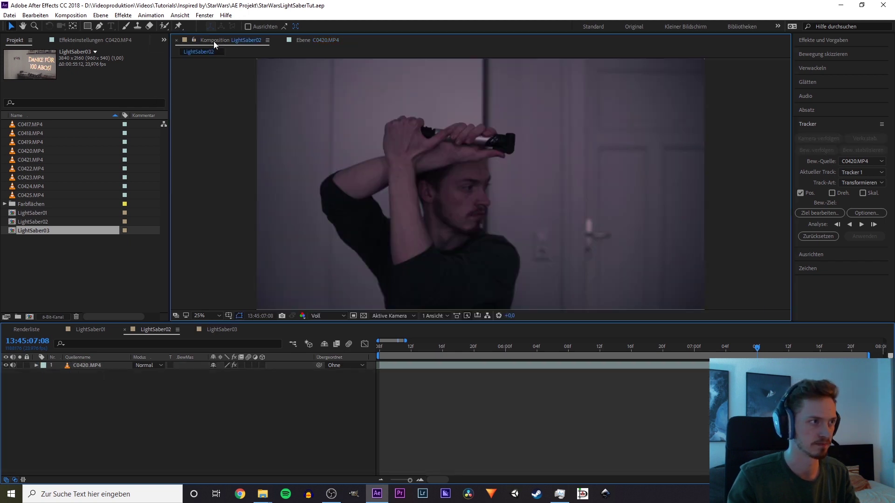
pyautogui.click(577, 347)
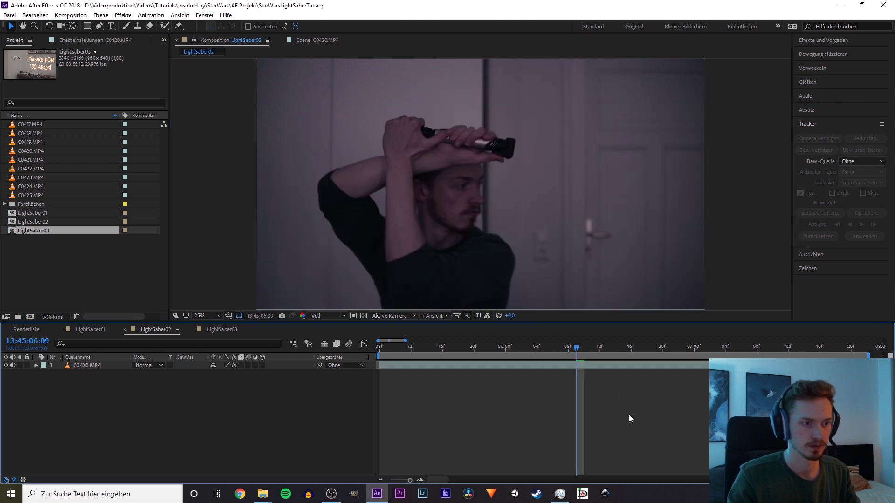
# Glance at the footage layer's tracker view, return to the composition, and reopen Effects & Presets.
pyautogui.click(307, 41)
pyautogui.click(234, 40)
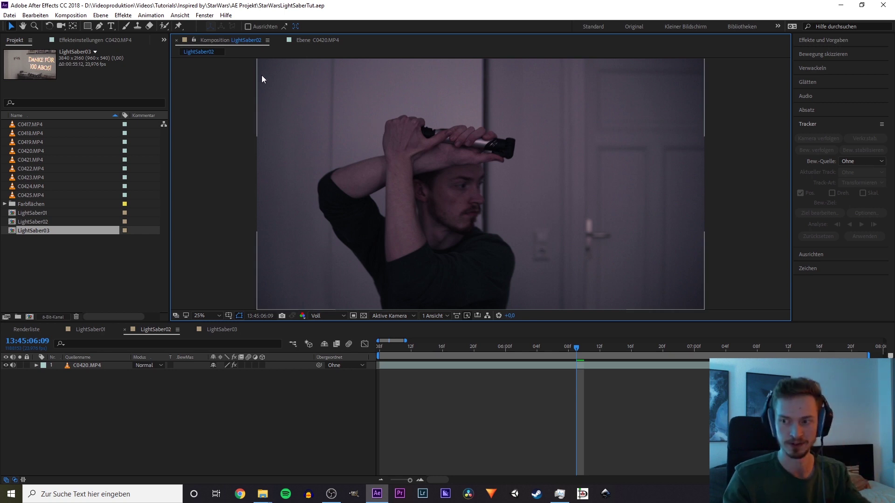
pyautogui.click(834, 41)
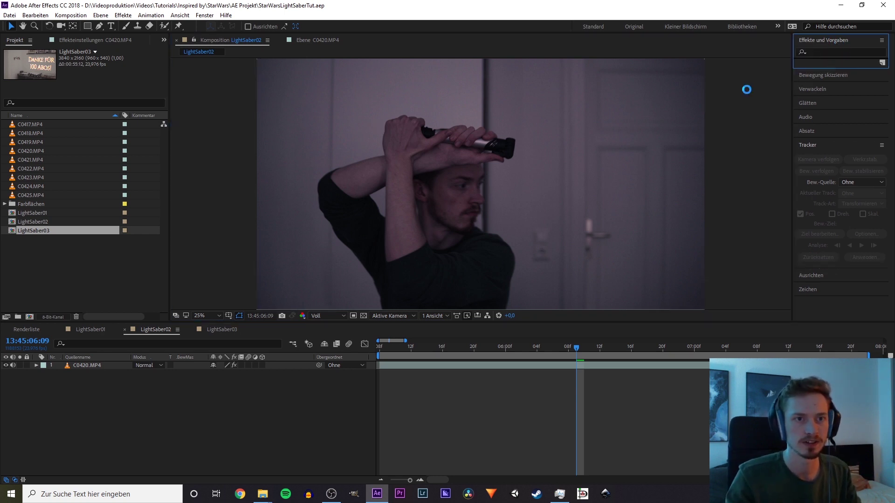
# Create a new white full-frame solid named Saber2 above C0420.MP4.
pyautogui.rightClick(133, 393)
pyautogui.moveTo(215, 289)
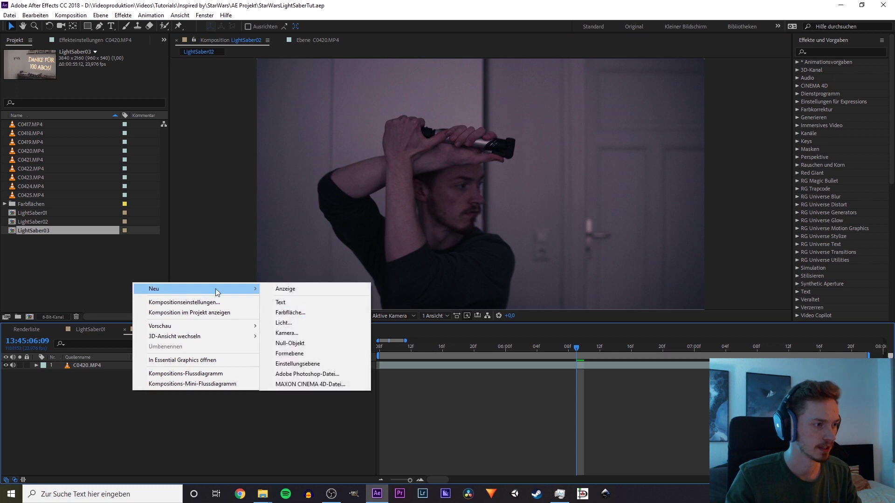
pyautogui.click(307, 313)
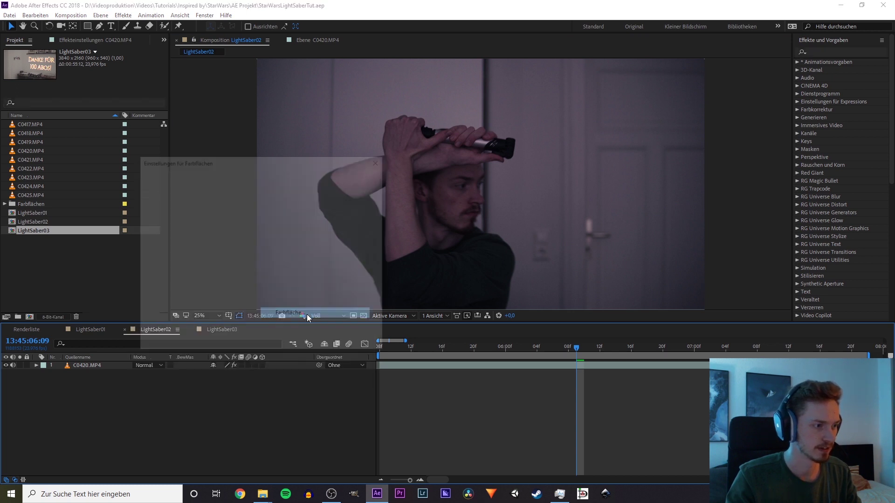
pyautogui.write('Sabe')
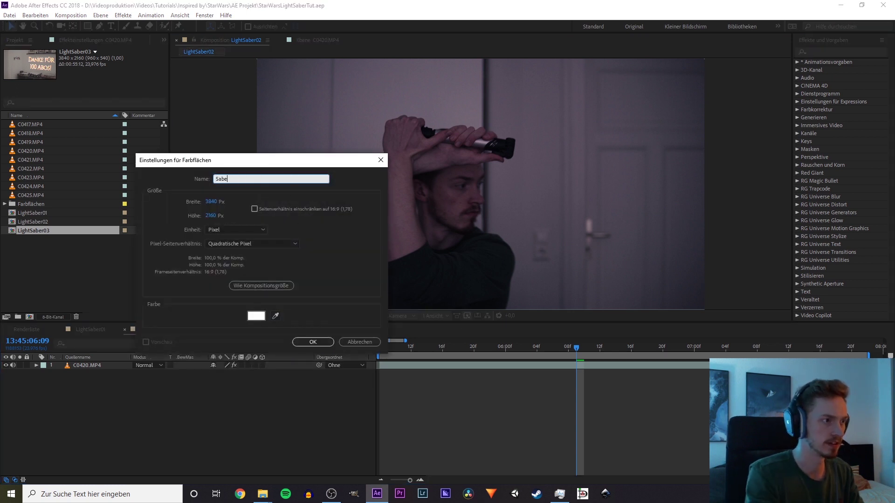
pyautogui.write('e2')
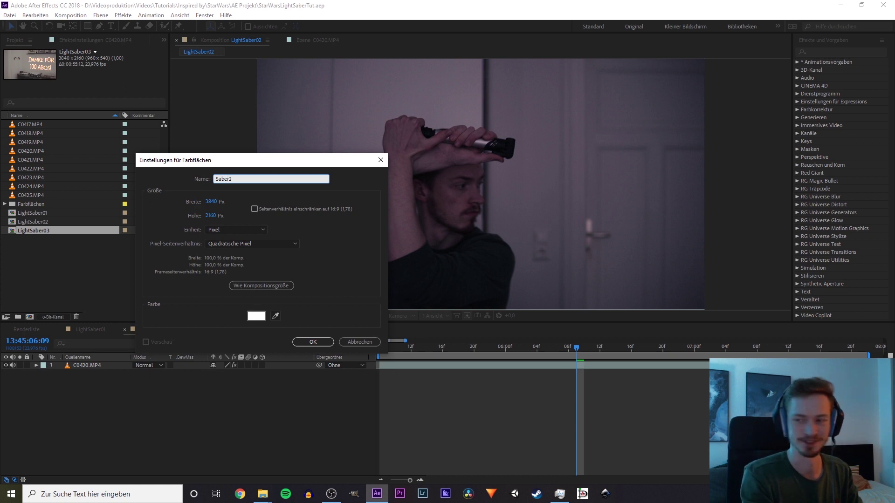
pyautogui.press('Return')
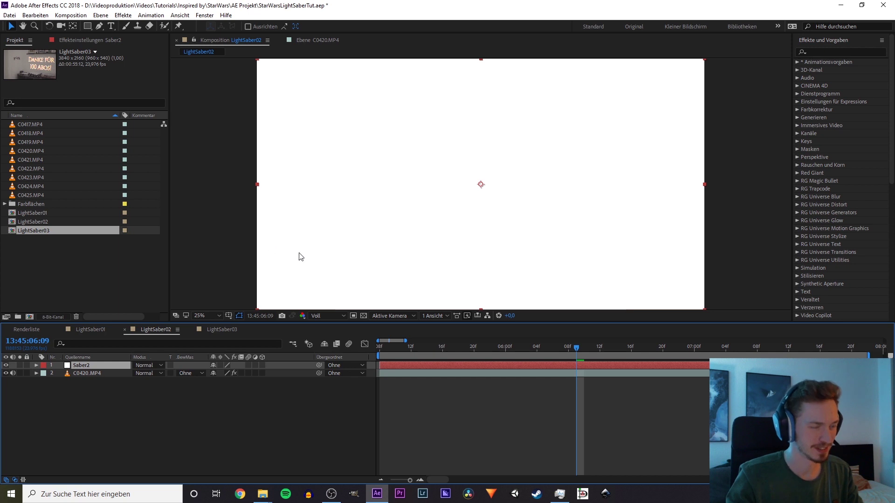
pyautogui.click(821, 51)
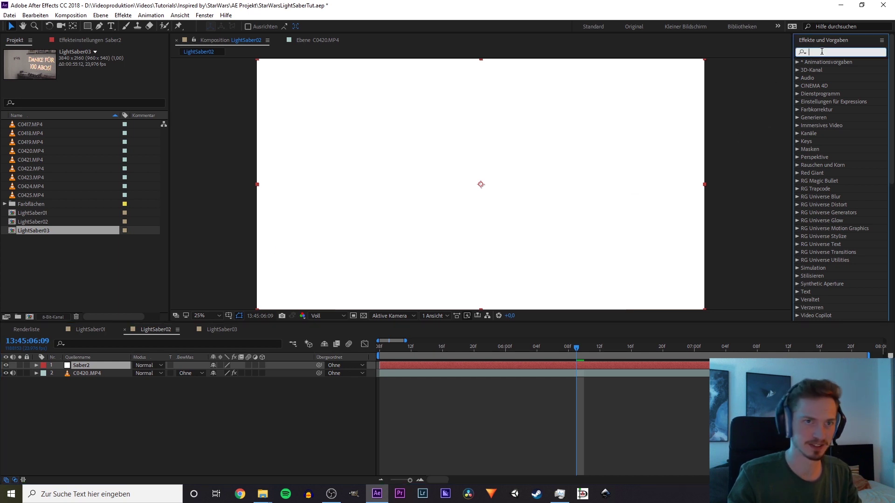
# Search 'saber' and apply the Video Copilot Saber effect to the Saber2 solid.
pyautogui.write('saber')
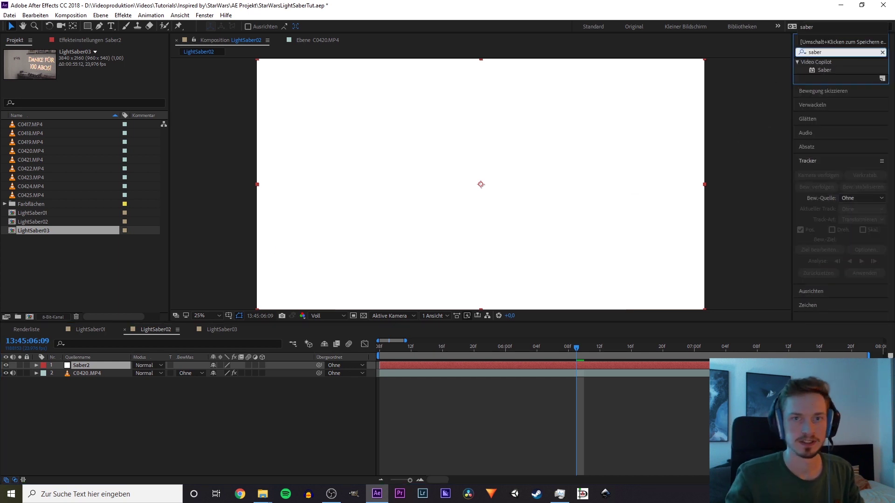
pyautogui.click(827, 69)
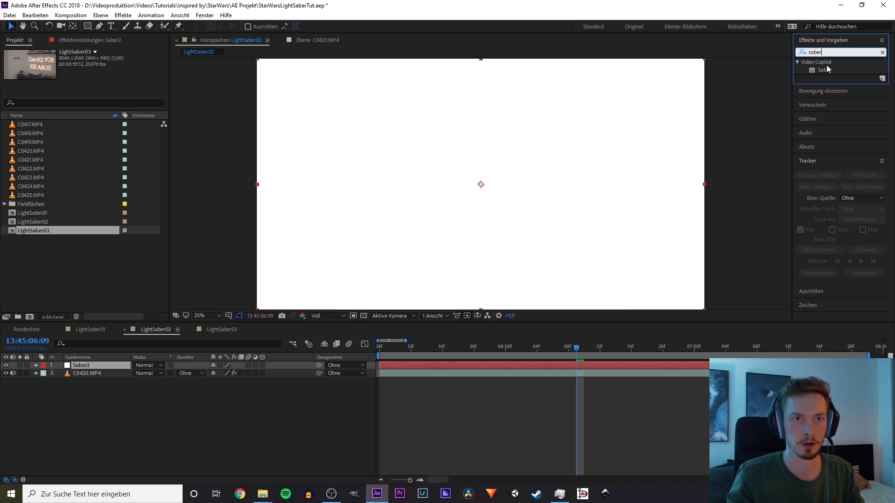
pyautogui.click(826, 70)
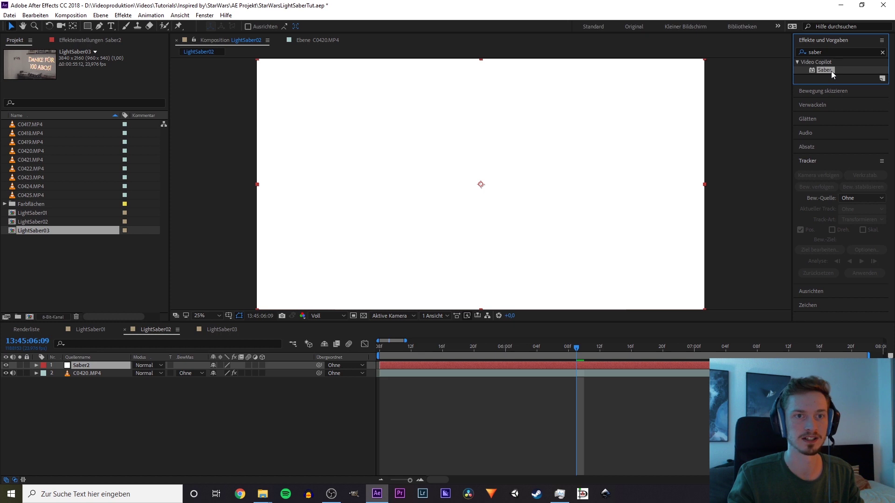
pyautogui.moveTo(824, 70); pyautogui.dragTo(679, 169)
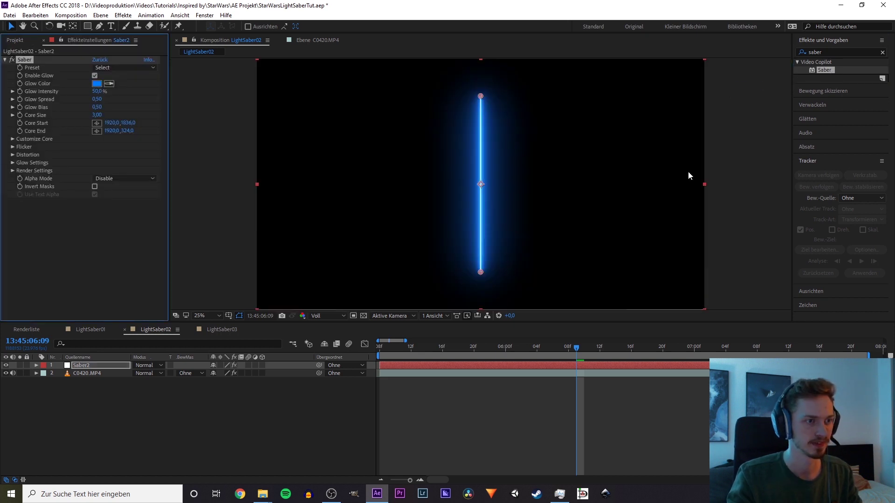
pyautogui.click(107, 67)
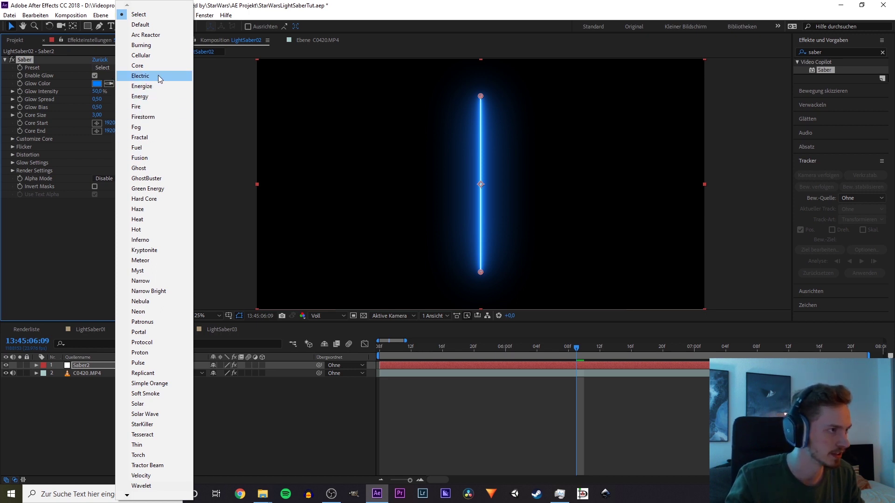
# Apply the Energy preset to the blade and set its Glow Color to pure red.
pyautogui.click(157, 98)
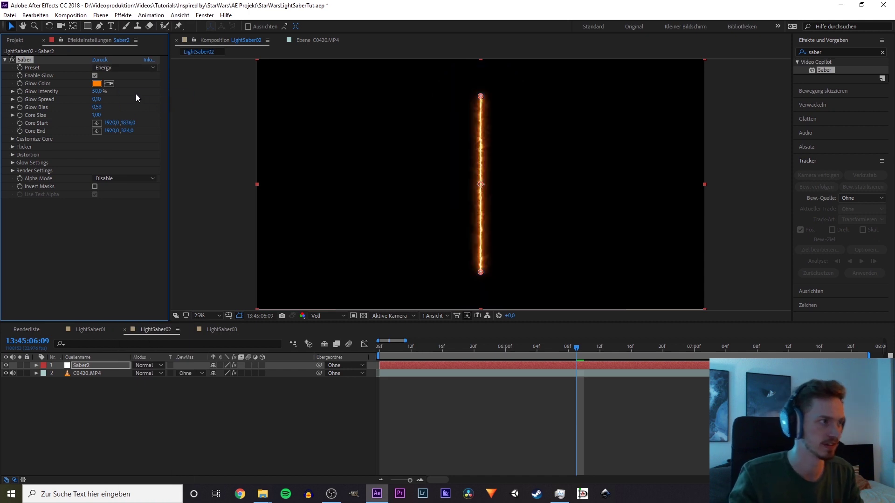
pyautogui.click(96, 83)
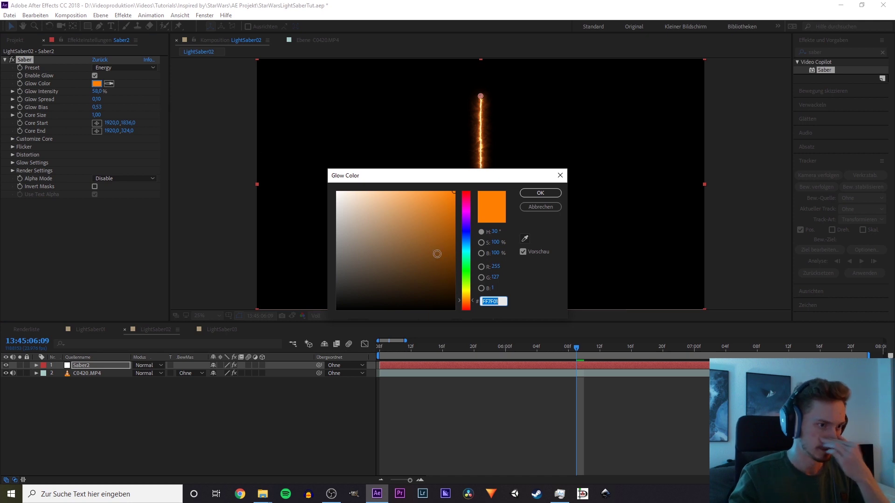
pyautogui.click(467, 306)
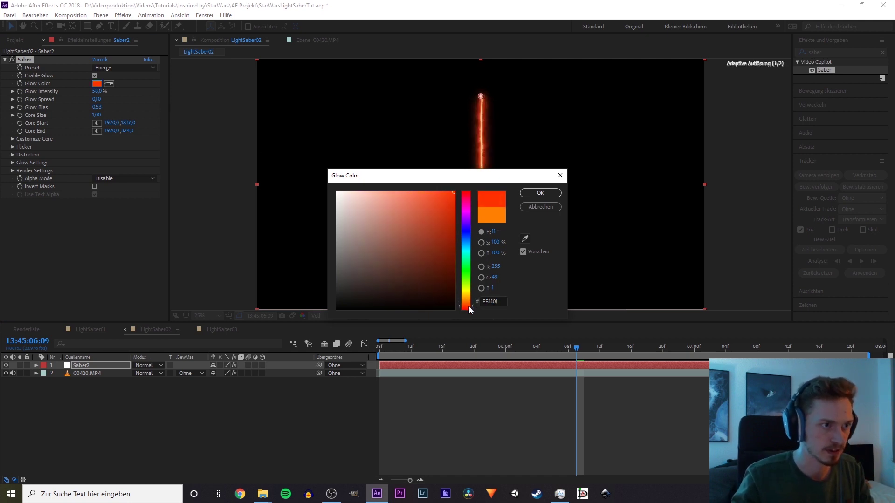
pyautogui.click(468, 311)
pyautogui.click(547, 194)
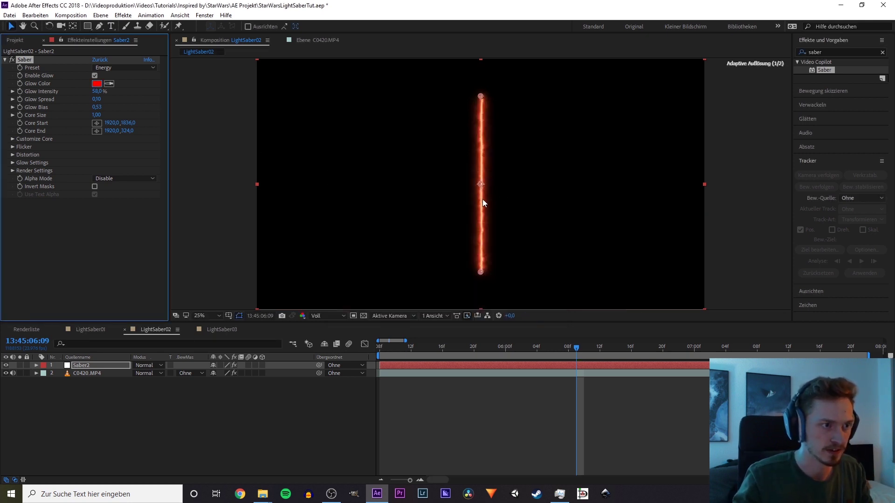
pyautogui.scroll(1, 485, 192)
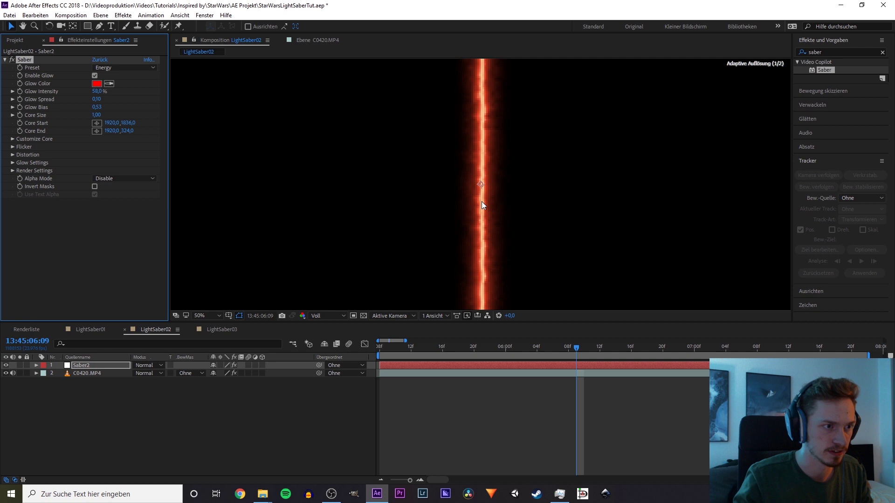
# Change the Glow Color to a darker red shifted slightly toward orange.
pyautogui.click(96, 83)
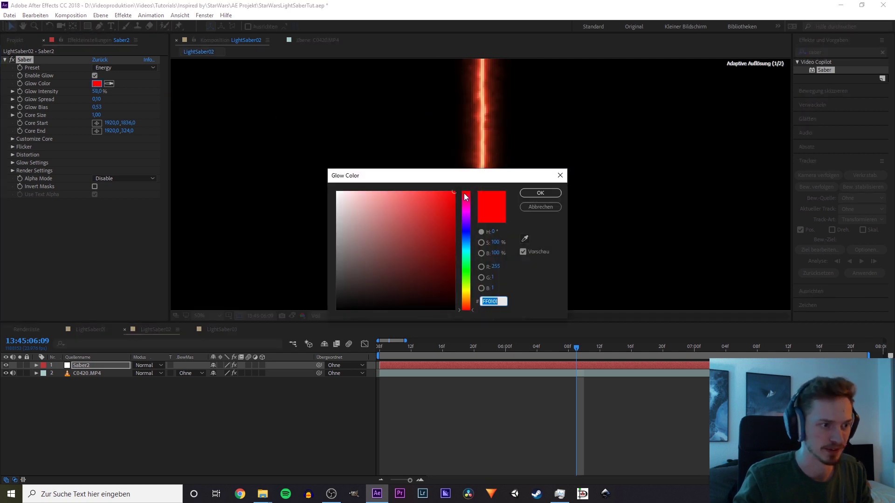
pyautogui.moveTo(470, 309); pyautogui.dragTo(472, 317)
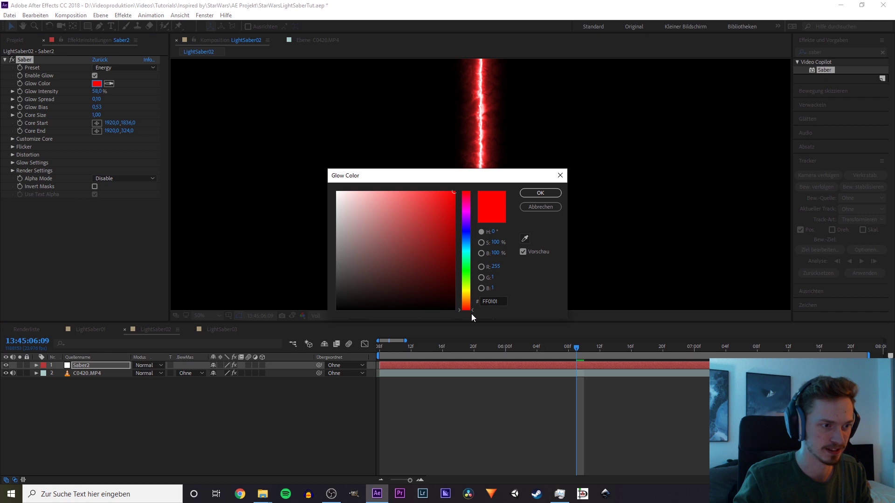
pyautogui.click(540, 193)
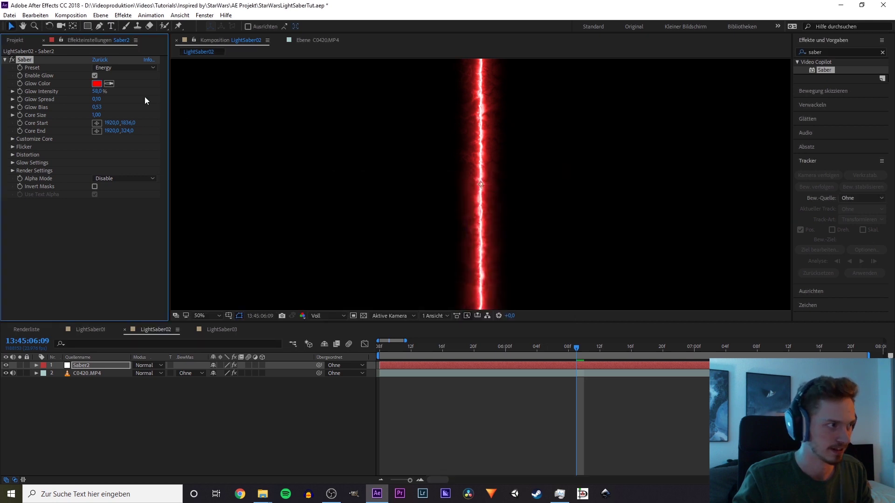
pyautogui.click(97, 85)
pyautogui.click(465, 307)
pyautogui.click(444, 217)
pyautogui.click(540, 192)
# Pan the composition view to frame the saber and save the project.
pyautogui.scroll(-2, 399, 202)
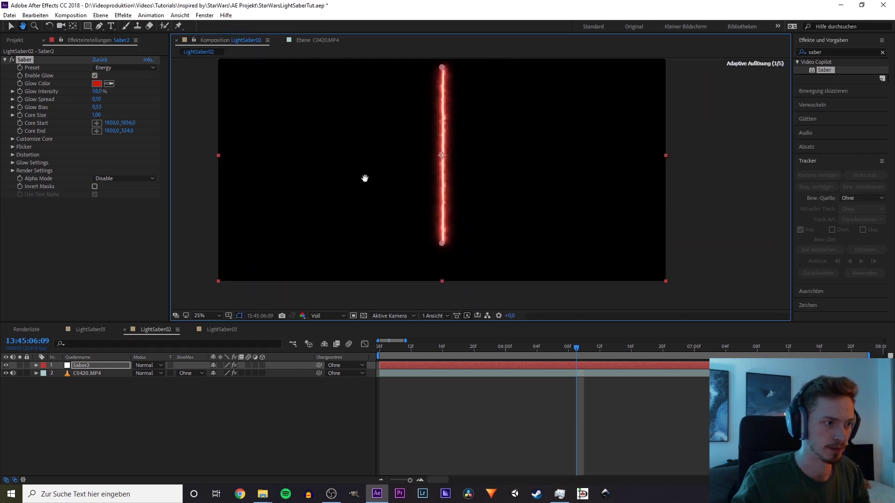
pyautogui.moveTo(399, 202); pyautogui.dragTo(371, 201)
pyautogui.hotkey('ctrl', 's')
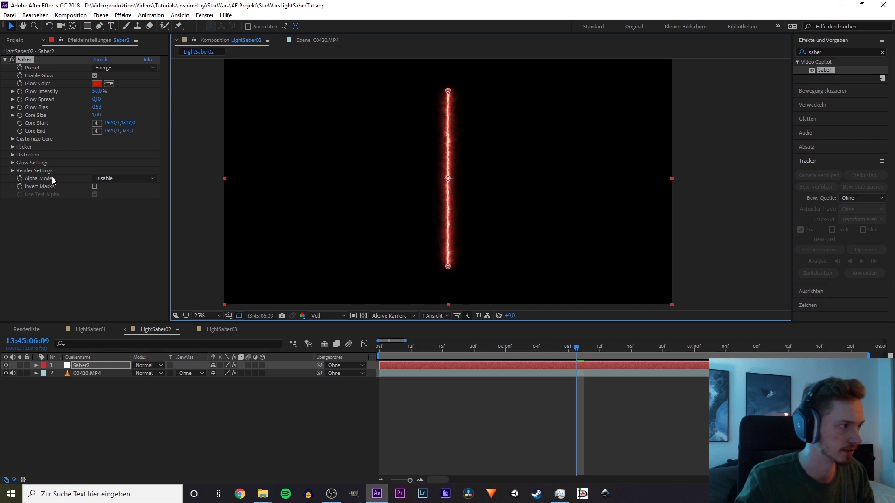
# Set the Saber effect's Render Settings Composite Settings to Transparent.
pyautogui.click(12, 170)
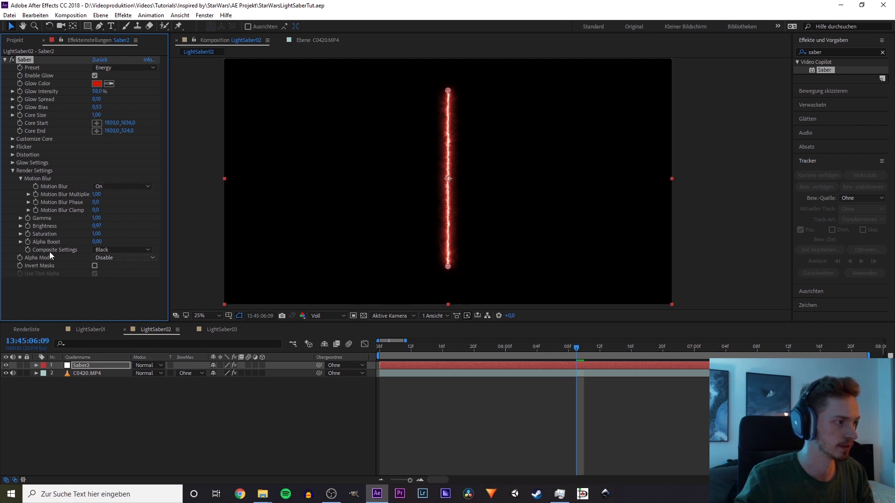
pyautogui.click(105, 252)
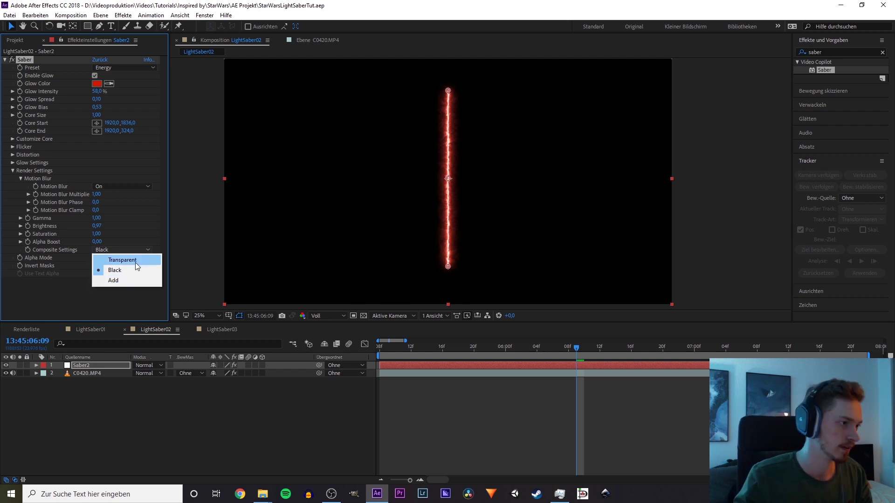
pyautogui.click(135, 262)
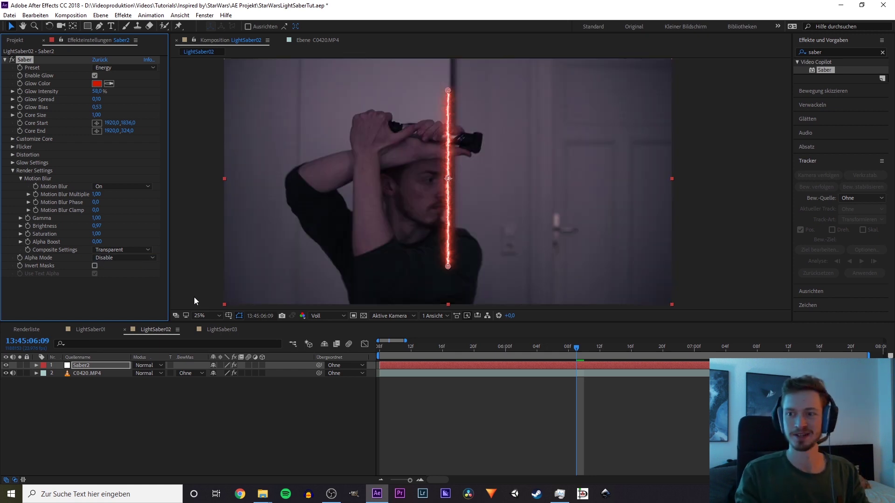
pyautogui.click(12, 170)
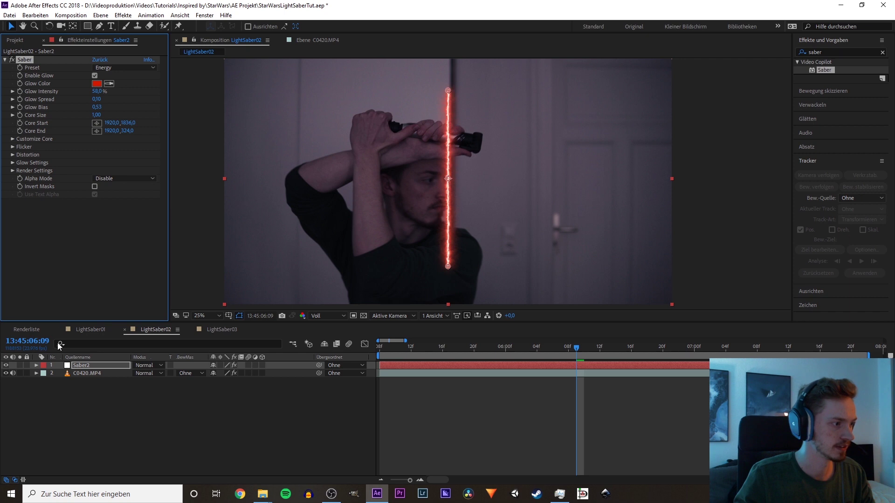
pyautogui.click(36, 365)
# Expand Saber2's Saber effect and add an expression to the Core Start property.
pyautogui.click(44, 374)
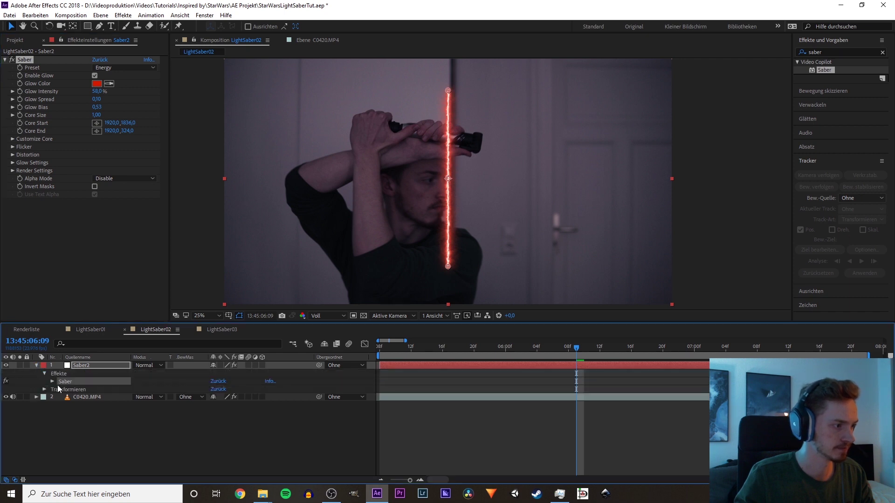
pyautogui.click(52, 381)
pyautogui.click(86, 413)
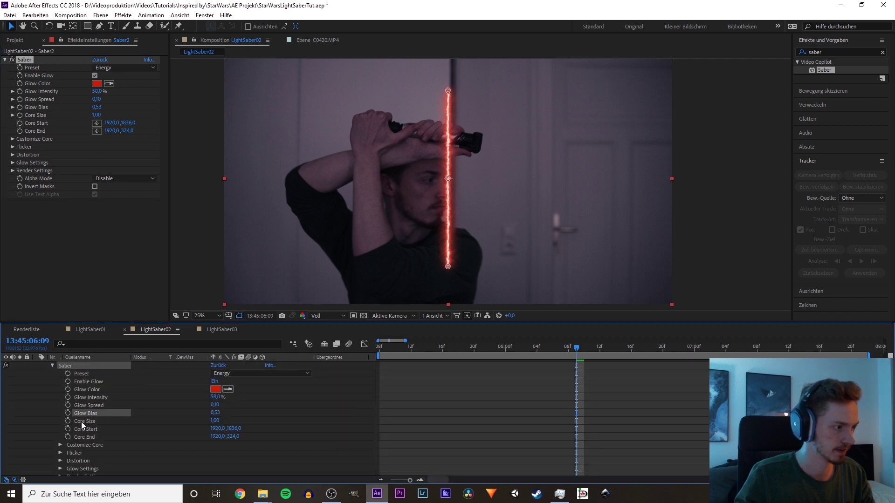
pyautogui.click(85, 428)
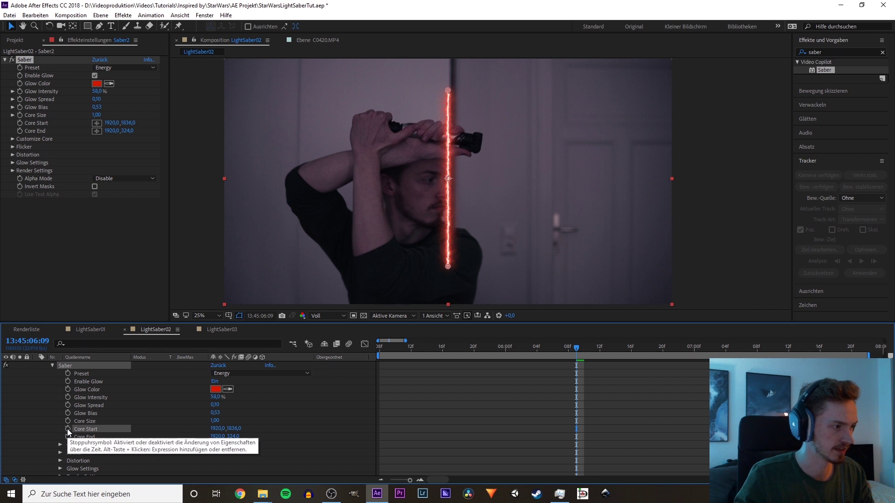
pyautogui.keyDown('alt'); pyautogui.click(68, 429); pyautogui.keyUp('alt')
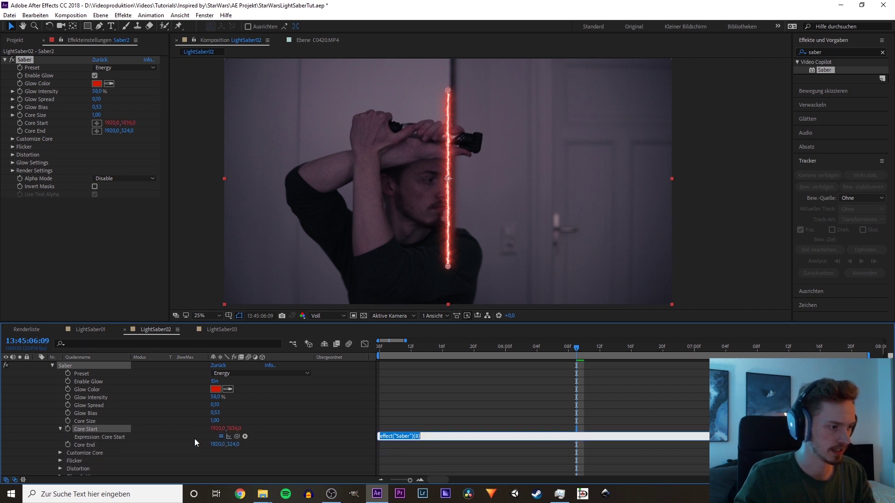
# Pick-whip Core Start to Tracker 1's Track Point 1 Feature Center and commit the expression.
pyautogui.scroll(-3, 74, 463)
pyautogui.click(36, 471)
pyautogui.scroll(-5, 49, 461)
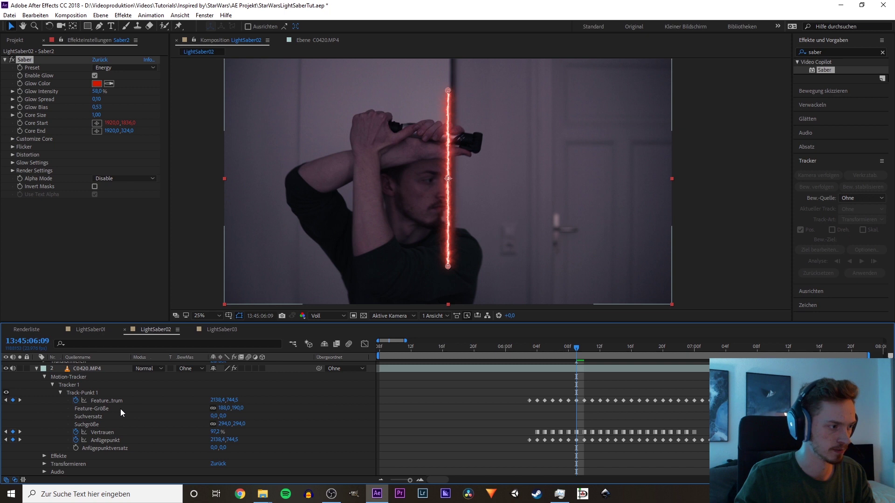
pyautogui.scroll(3, 101, 401)
pyautogui.scroll(2, 106, 406)
pyautogui.scroll(1, 130, 415)
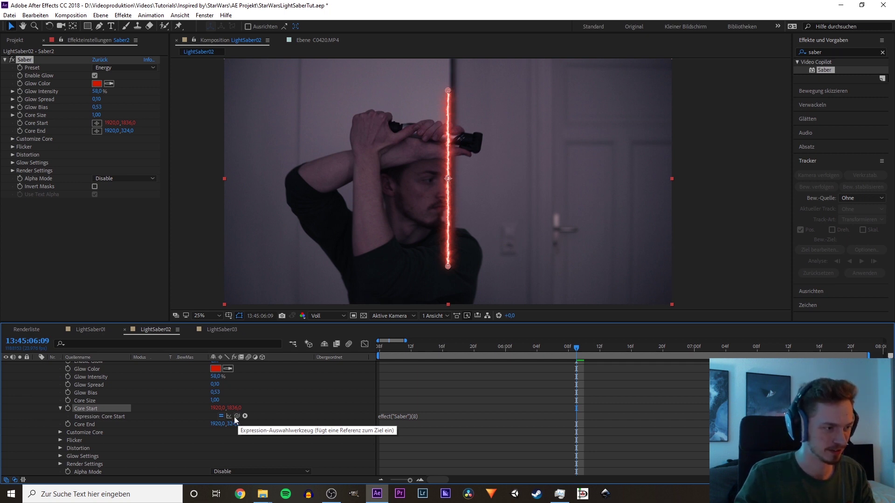
pyautogui.moveTo(236, 418)
pyautogui.mouseDown()
pyautogui.moveTo(119, 472)
pyautogui.moveTo(113, 418)
pyautogui.mouseUp()
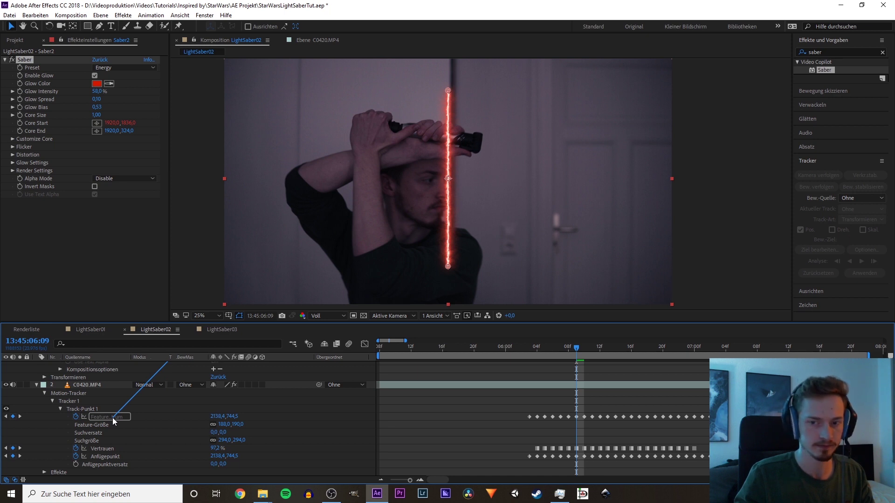
pyautogui.moveTo(113, 417); pyautogui.dragTo(113, 418)
pyautogui.scroll(1, 176, 414)
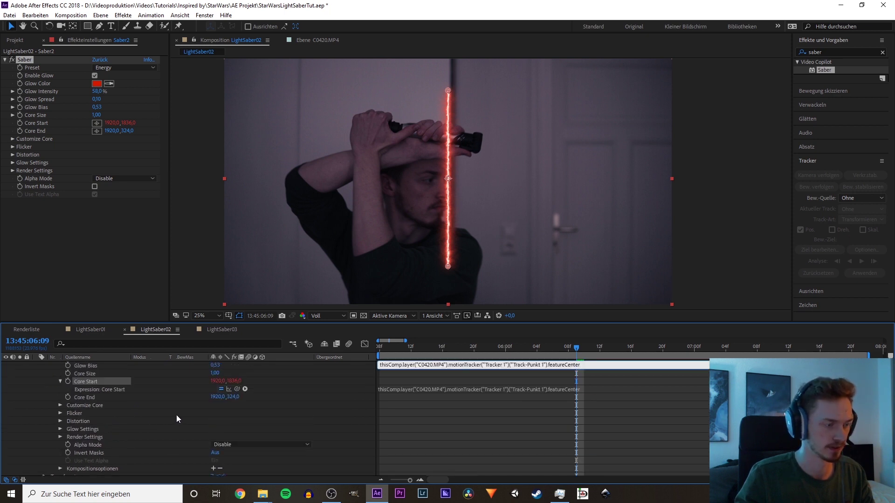
pyautogui.press('KP_Enter')
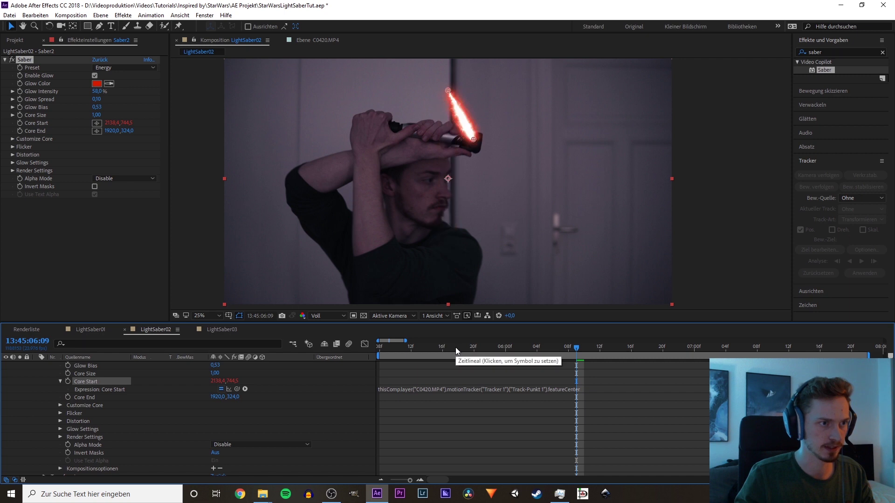
# Set the viewer to Quarter resolution and play the swing to confirm the blade follows the hilt.
pyautogui.moveTo(455, 348); pyautogui.dragTo(506, 347)
pyautogui.click(328, 315)
pyautogui.click(340, 370)
pyautogui.moveTo(527, 350); pyautogui.dragTo(544, 348)
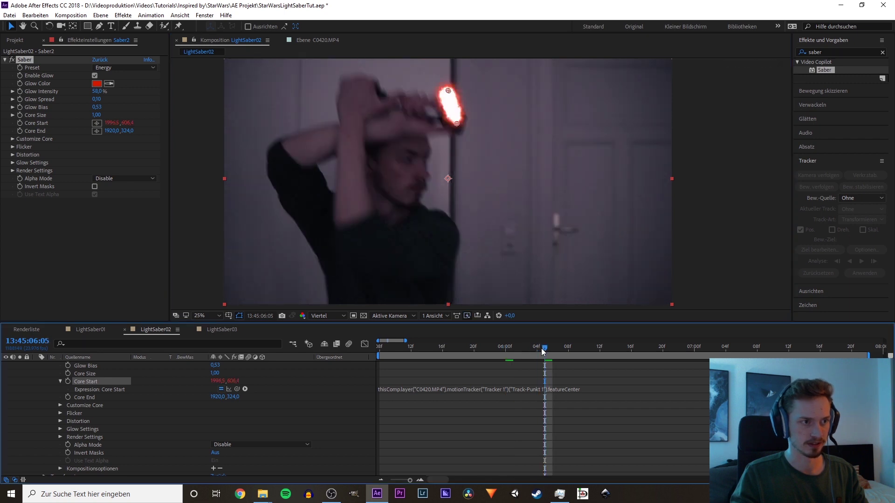
pyautogui.press('space')
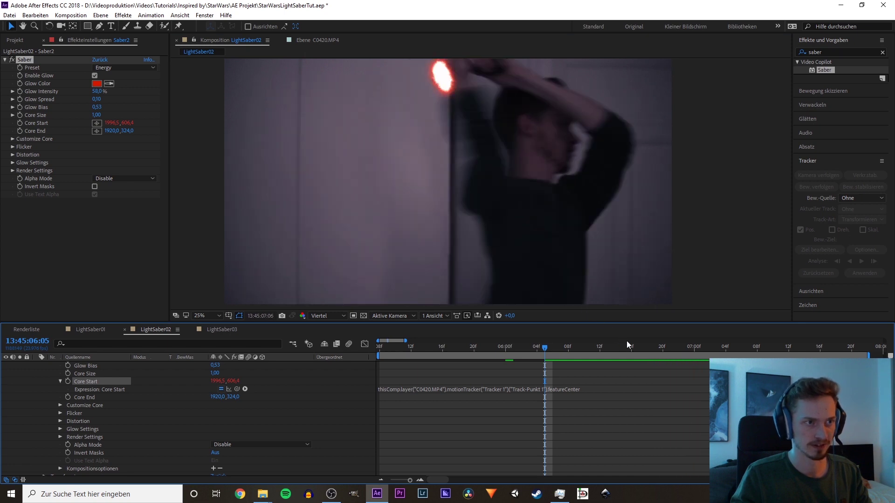
pyautogui.press('space')
pyautogui.moveTo(787, 347); pyautogui.dragTo(618, 359)
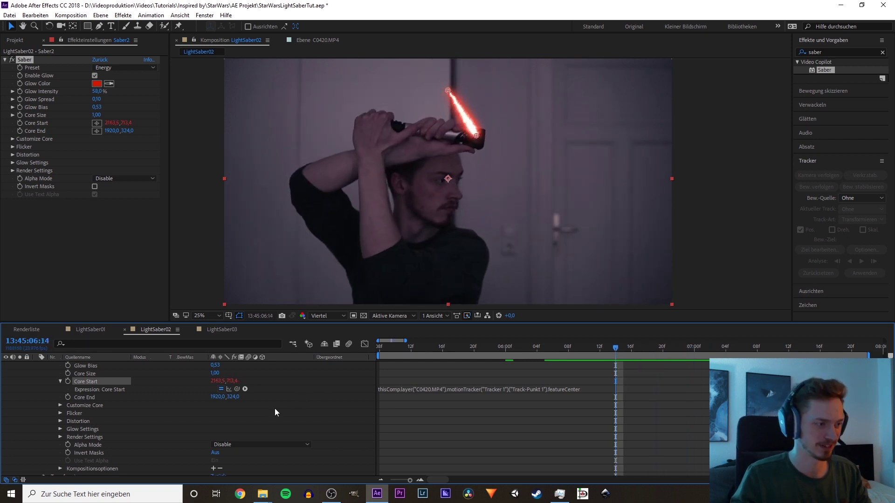
# At 13:45:06:14, select the full Core Start expression text reading Tracker 1's featureCenter.
pyautogui.click(569, 390)
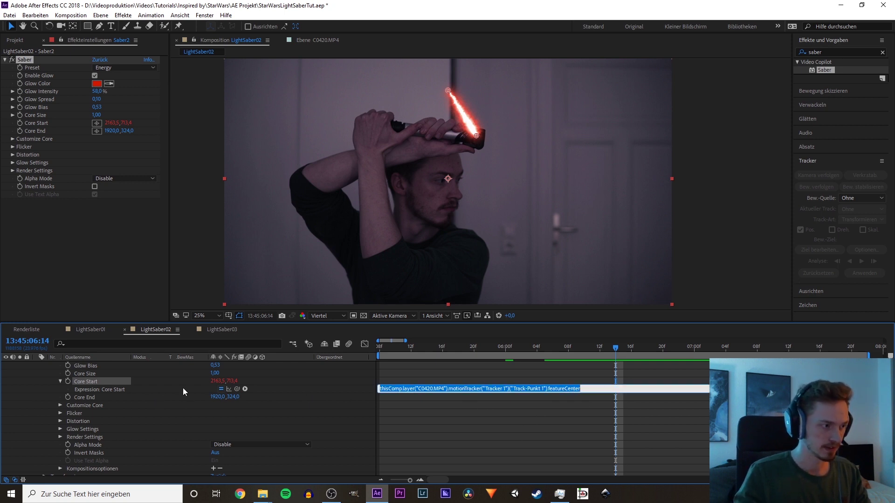
pyautogui.click(111, 391)
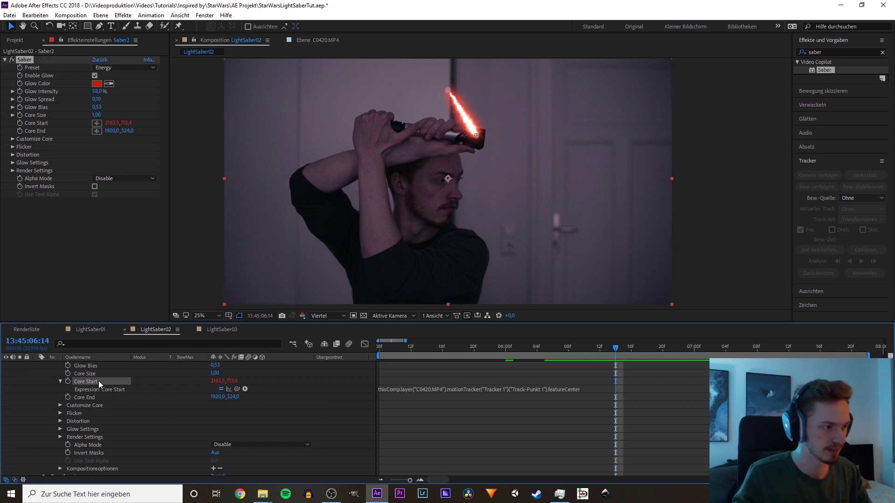
pyautogui.click(408, 390)
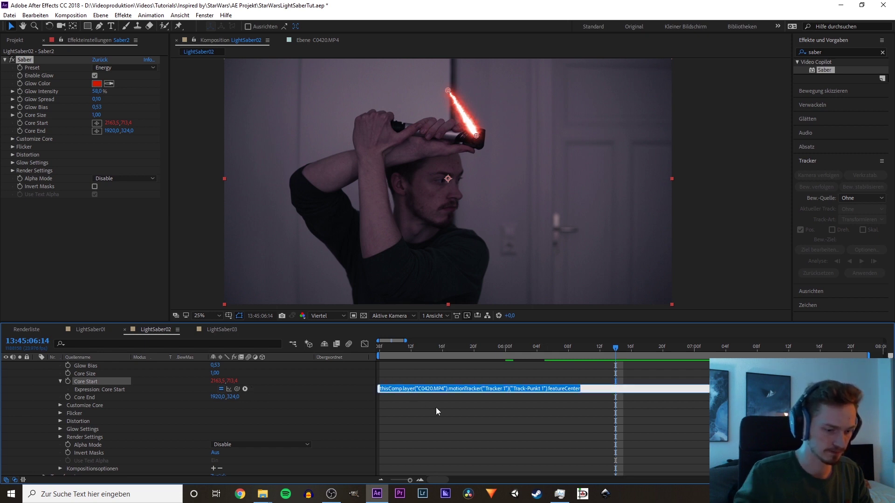
# Delete the Core Start expression and enable keyframing on Core Start.
pyautogui.press('BackSpace')
pyautogui.click(307, 390)
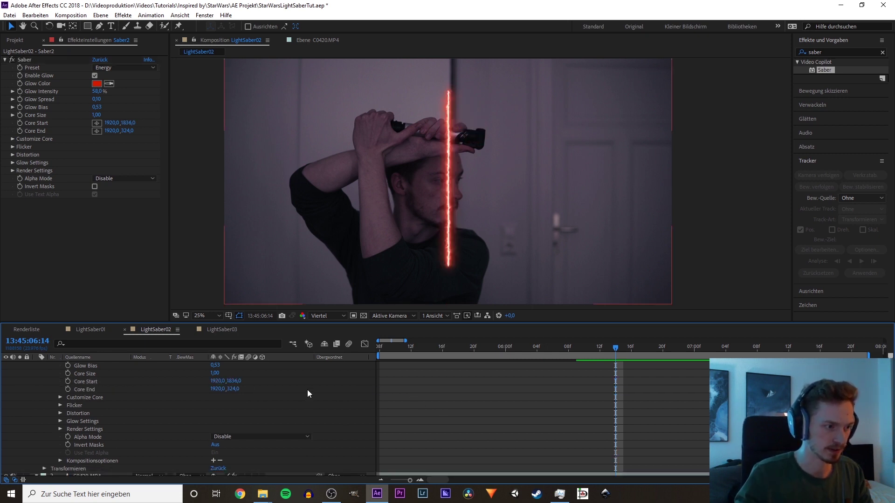
pyautogui.click(87, 381)
pyautogui.click(66, 382)
# Paste Track-Punkt 1's Feature Center keyframes into Saber2's Core Start.
pyautogui.scroll(-2, 102, 394)
pyautogui.scroll(-1, 102, 395)
pyautogui.scroll(-2, 102, 410)
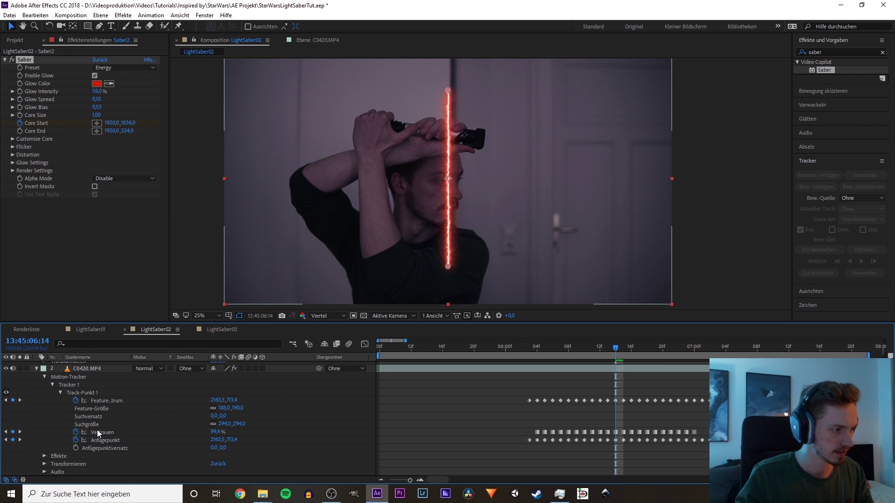
pyautogui.click(105, 401)
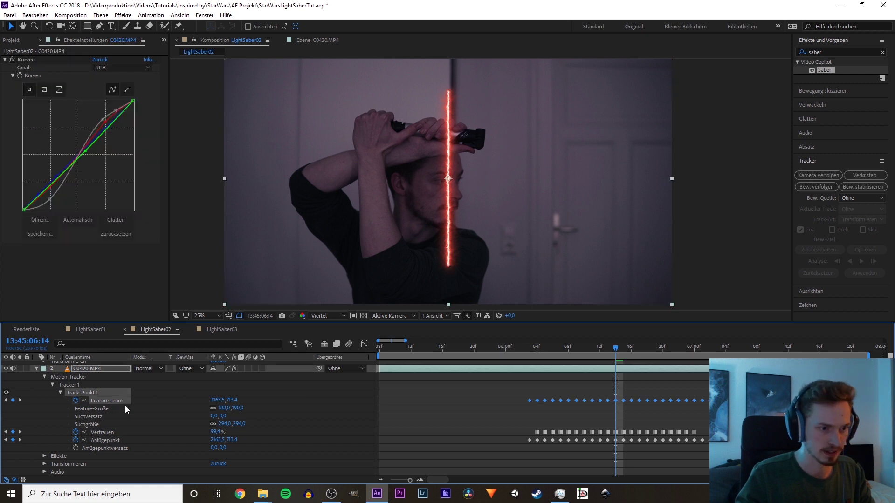
pyautogui.scroll(5, 125, 405)
pyautogui.click(93, 440)
pyautogui.hotkey('ctrl', 'v')
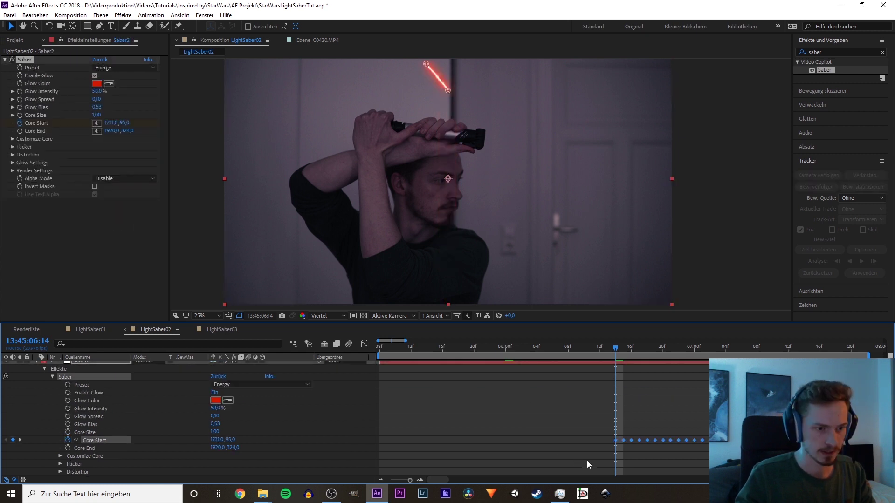
# Shift the pasted Core Start keyframes earlier and preview the blade playback.
pyautogui.moveTo(497, 440); pyautogui.dragTo(471, 443)
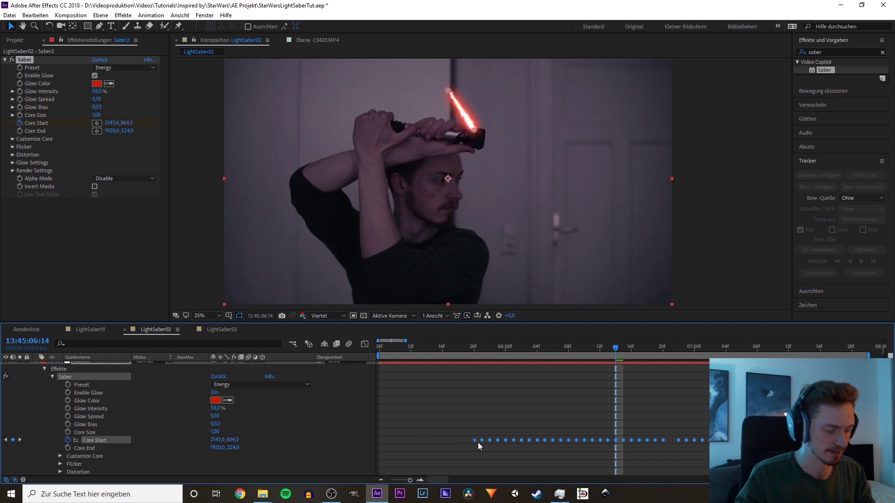
pyautogui.press('space')
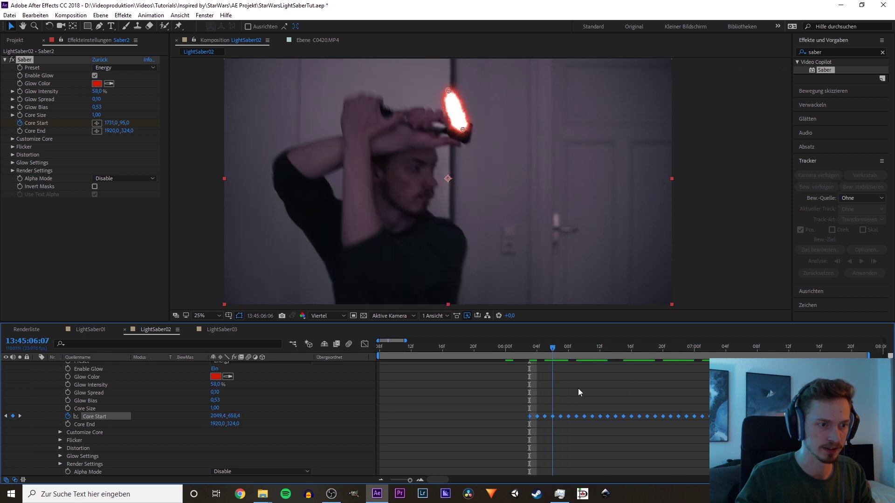
pyautogui.press('space')
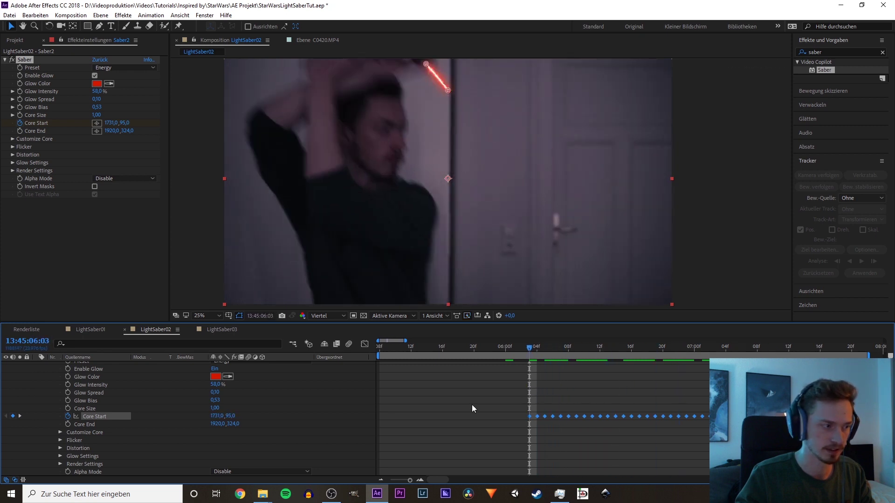
pyautogui.scroll(-5, 144, 406)
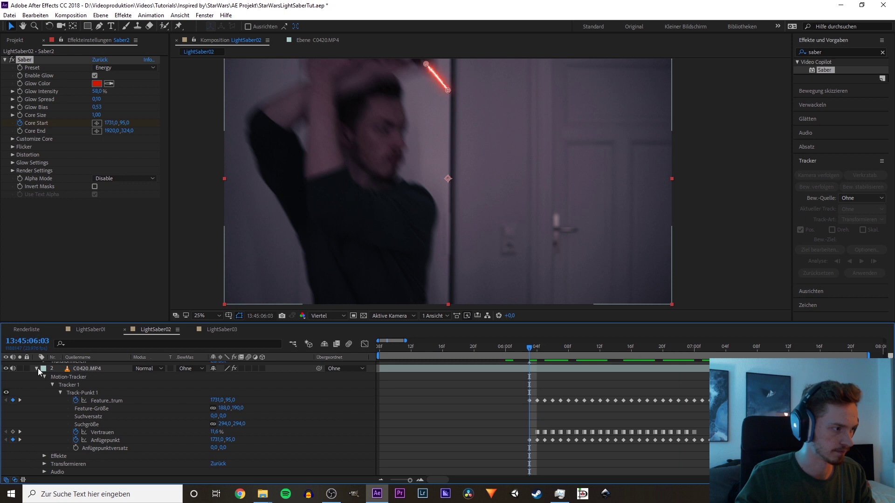
pyautogui.scroll(3, 152, 429)
pyautogui.scroll(2, 139, 443)
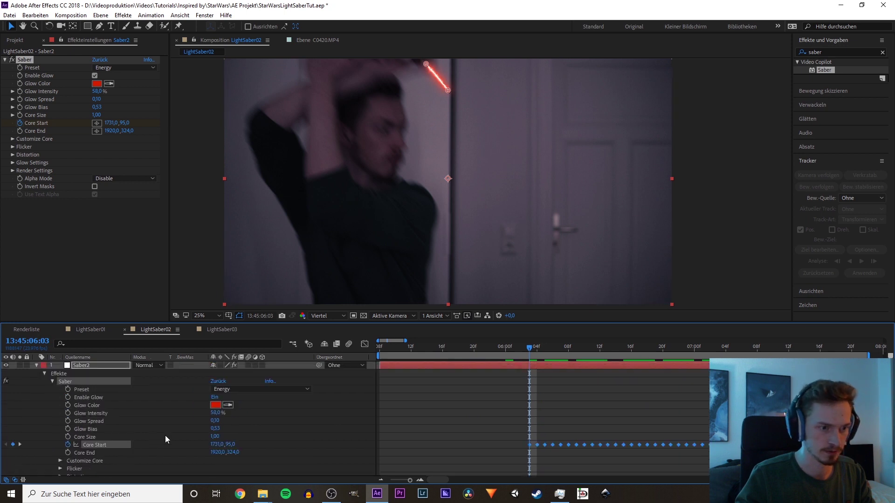
pyautogui.scroll(-1, 165, 435)
# At 06:02, key the blade's Core Start above the top of the frame, then review nearby frames.
pyautogui.moveTo(317, 322); pyautogui.dragTo(317, 273)
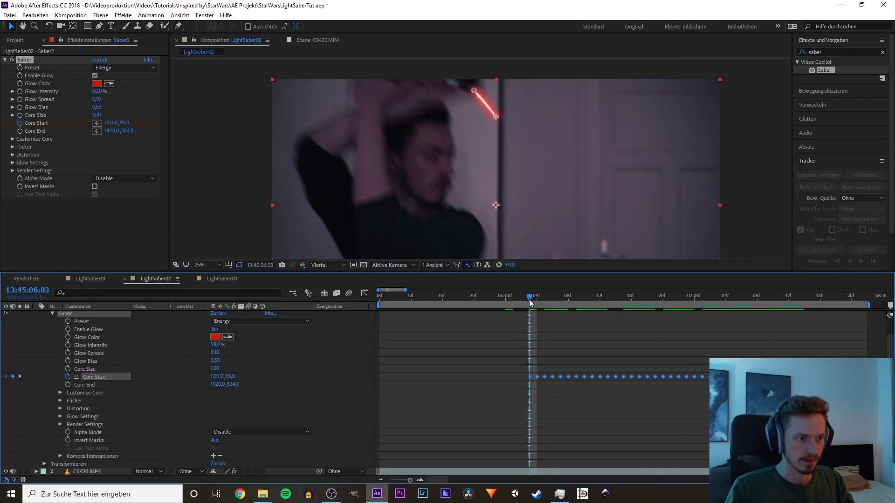
pyautogui.click(525, 299)
pyautogui.moveTo(474, 90)
pyautogui.mouseDown()
pyautogui.moveTo(415, 64)
pyautogui.moveTo(425, 62)
pyautogui.mouseUp()
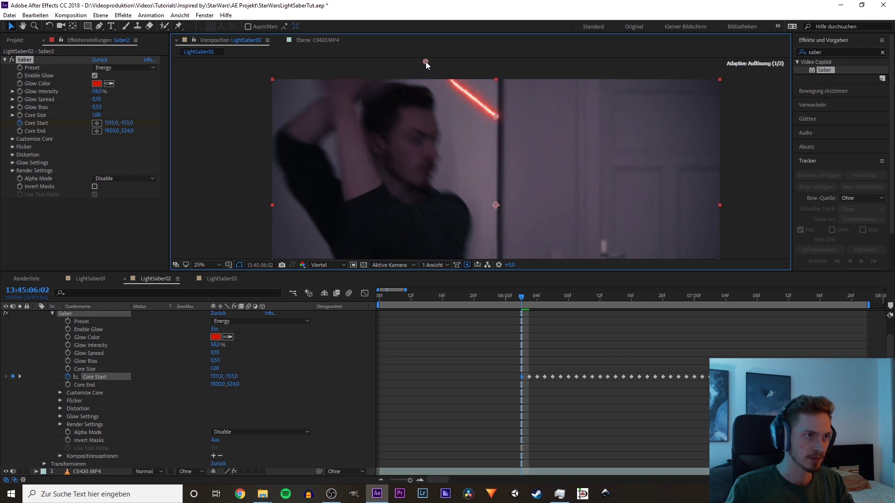
pyautogui.moveTo(505, 299); pyautogui.dragTo(522, 299)
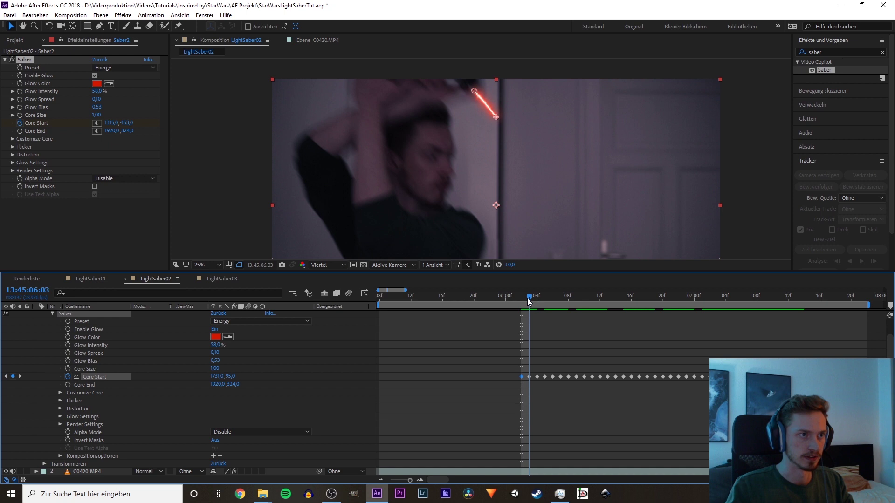
pyautogui.moveTo(523, 298); pyautogui.dragTo(497, 297)
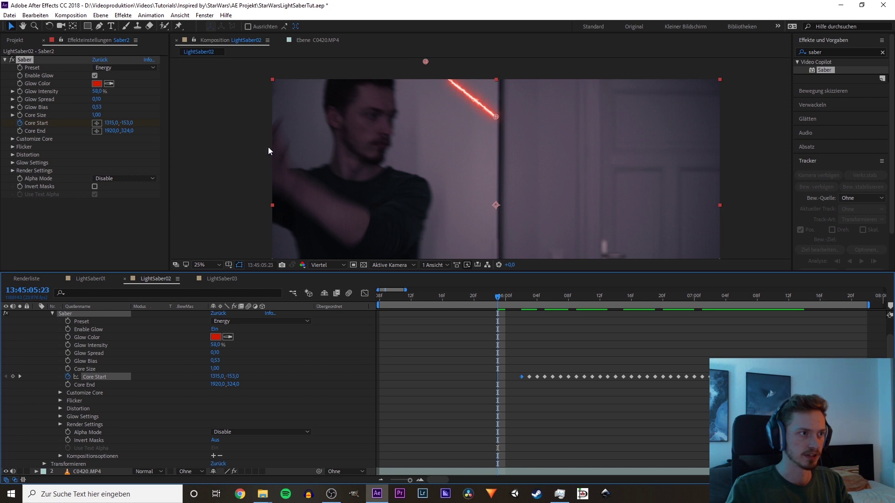
pyautogui.press(',')
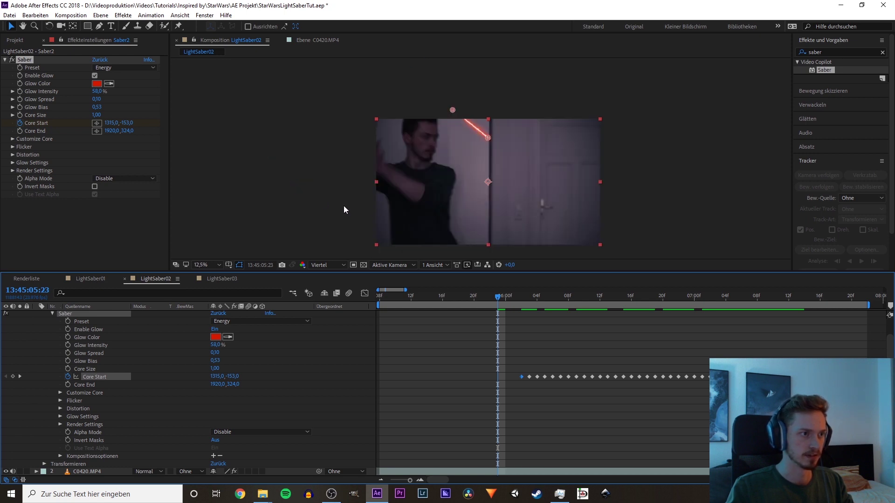
pyautogui.press('.')
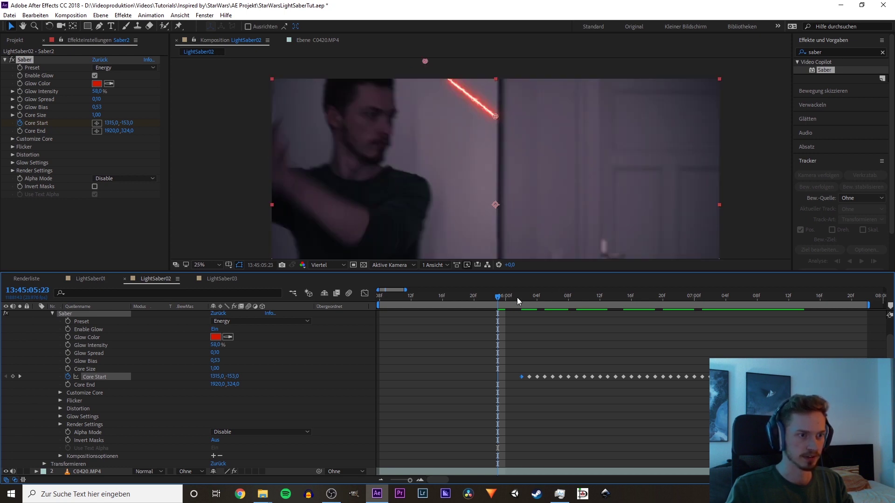
pyautogui.moveTo(501, 298)
pyautogui.mouseDown()
pyautogui.moveTo(656, 329)
pyautogui.moveTo(719, 329)
pyautogui.moveTo(708, 323)
pyautogui.mouseUp()
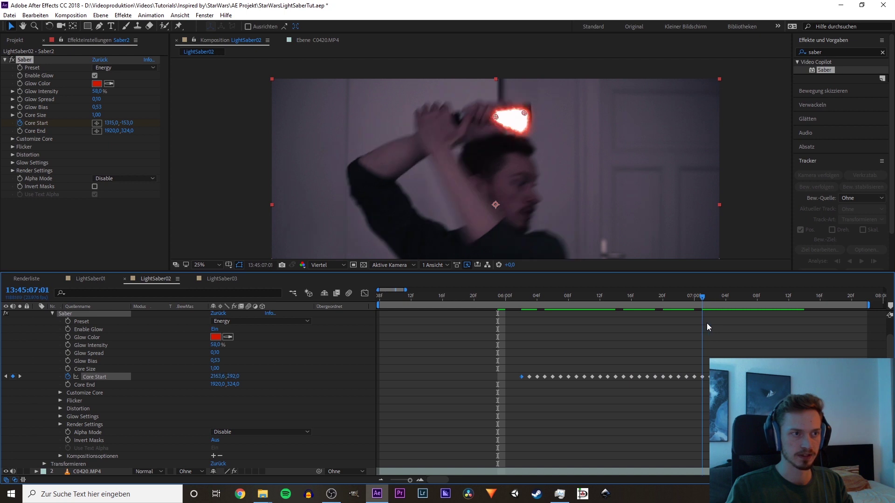
# Re-align the blade's Core Start point on frames 07:03 and 07:04.
pyautogui.moveTo(712, 328); pyautogui.dragTo(717, 329)
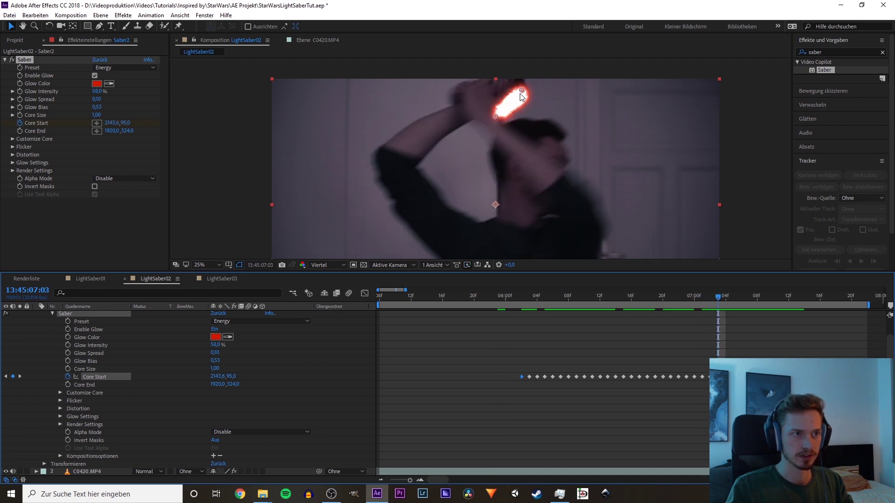
pyautogui.moveTo(522, 89); pyautogui.dragTo(521, 82)
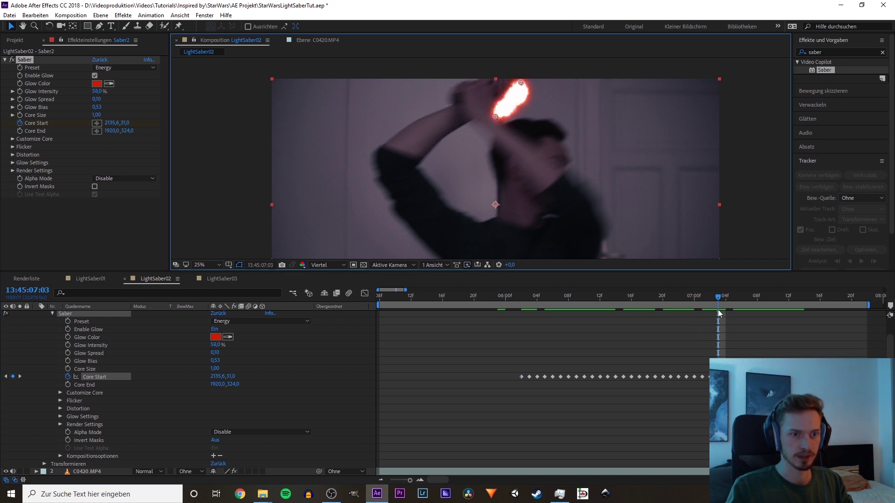
pyautogui.moveTo(718, 299); pyautogui.dragTo(725, 299)
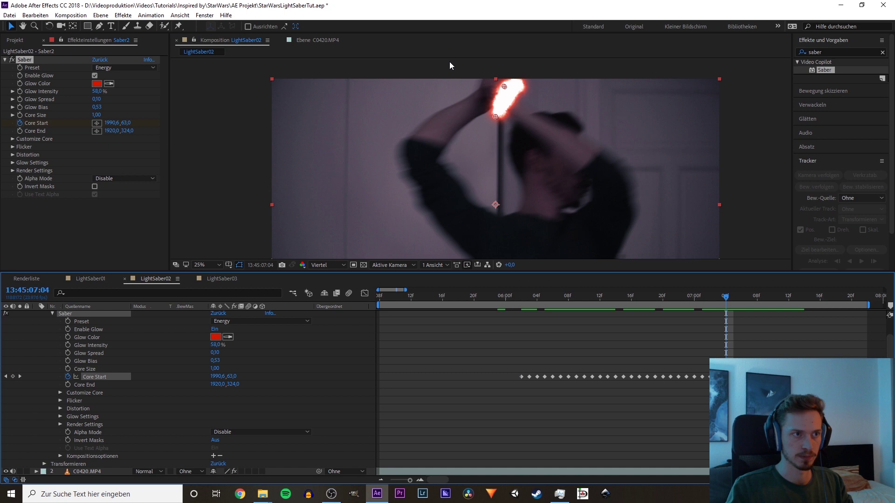
pyautogui.moveTo(504, 87); pyautogui.dragTo(499, 76)
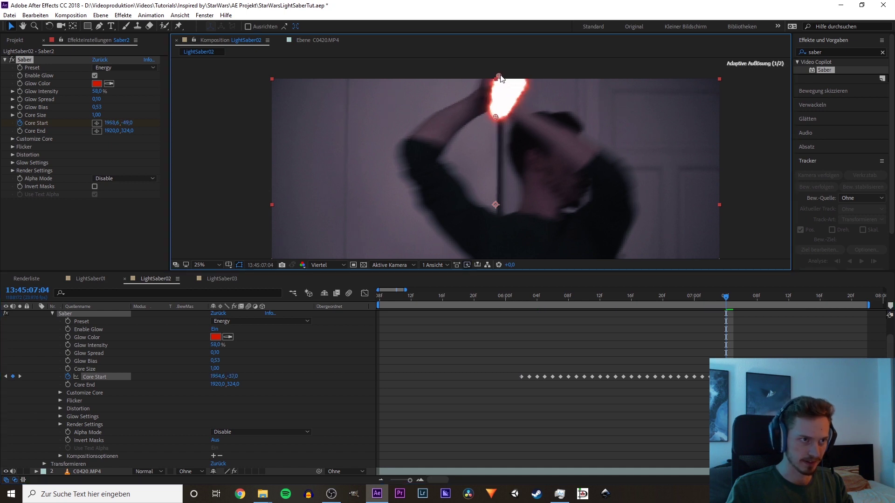
pyautogui.moveTo(500, 77); pyautogui.dragTo(505, 70)
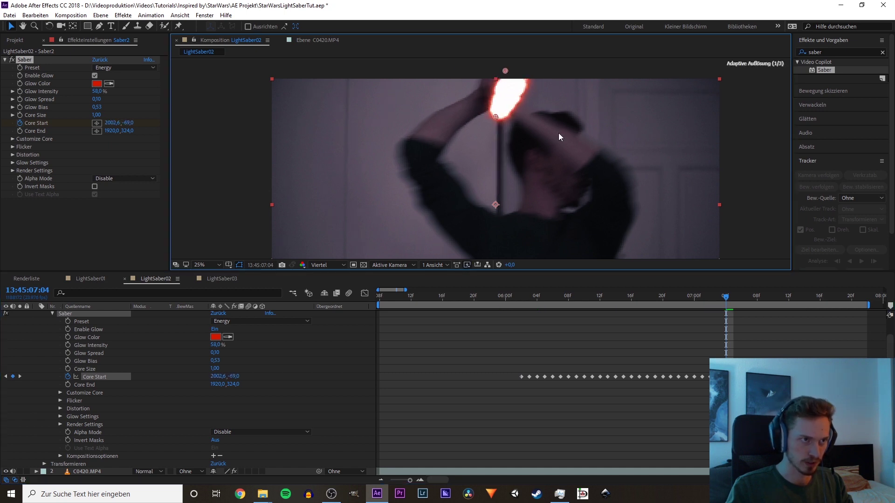
pyautogui.click(590, 214)
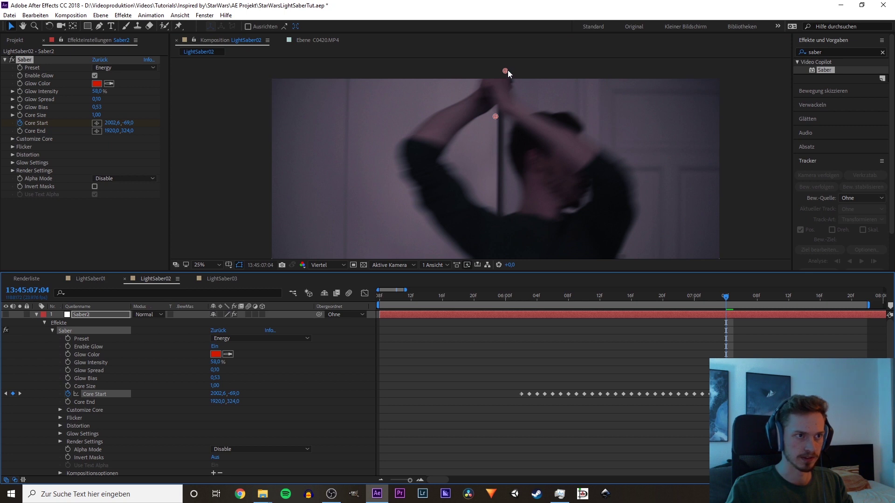
pyautogui.moveTo(505, 71); pyautogui.dragTo(508, 69)
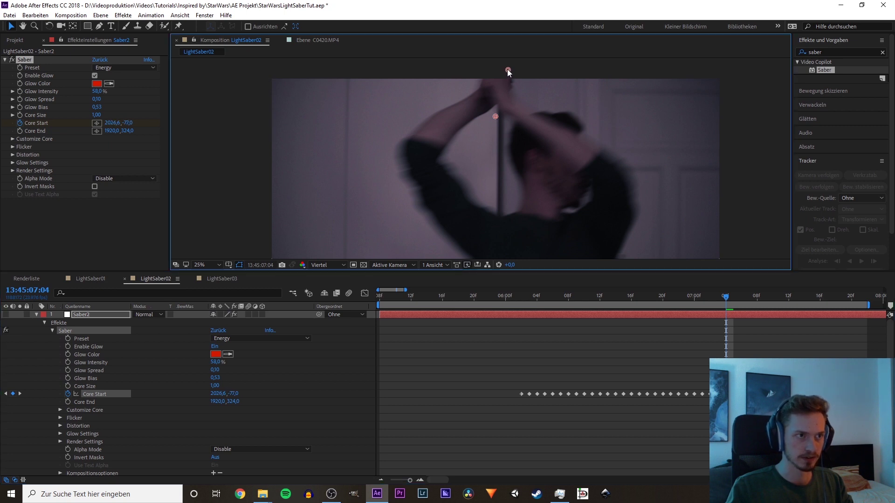
pyautogui.press('pagedown')
# Re-key Core Start on 07:05 and 07:10, placing it beyond the frame edge at 4362,953.
pyautogui.moveTo(508, 70); pyautogui.dragTo(487, 92)
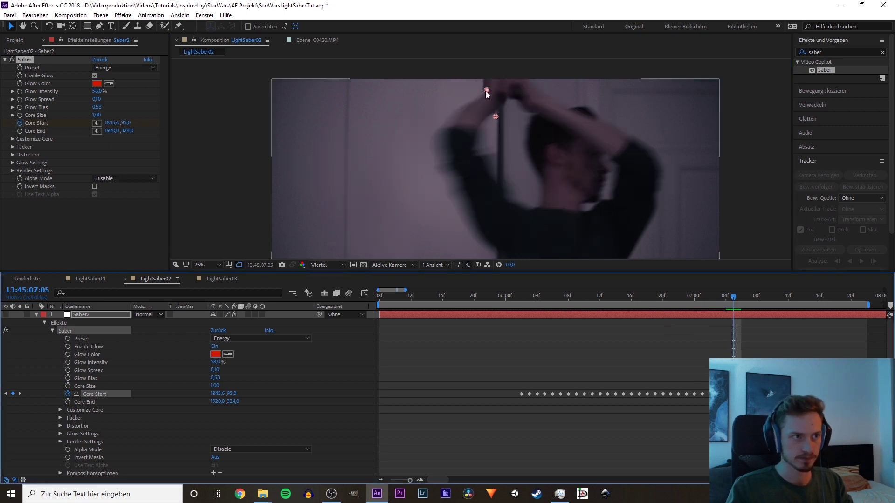
pyautogui.moveTo(736, 297)
pyautogui.mouseDown()
pyautogui.moveTo(759, 310)
pyautogui.moveTo(781, 303)
pyautogui.moveTo(773, 304)
pyautogui.mouseUp()
pyautogui.moveTo(709, 110); pyautogui.dragTo(782, 160)
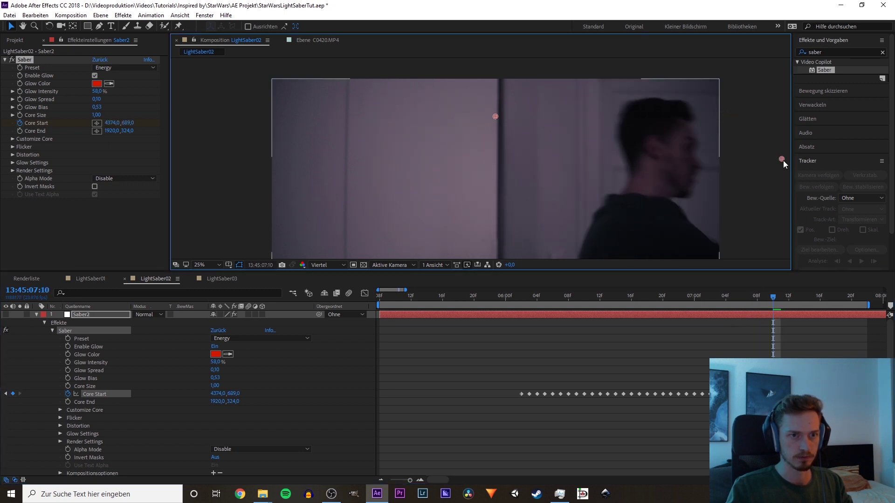
pyautogui.moveTo(784, 190); pyautogui.dragTo(782, 191)
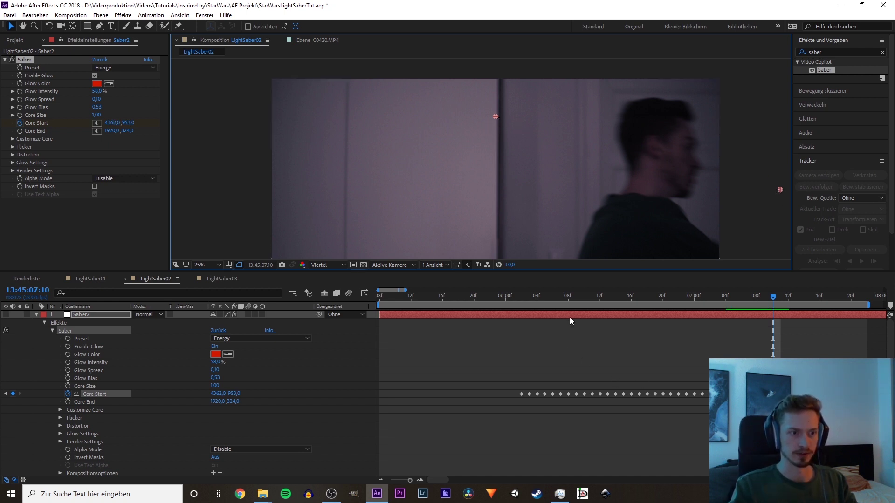
pyautogui.moveTo(546, 298)
pyautogui.mouseDown()
pyautogui.moveTo(513, 301)
pyautogui.moveTo(572, 311)
pyautogui.mouseUp()
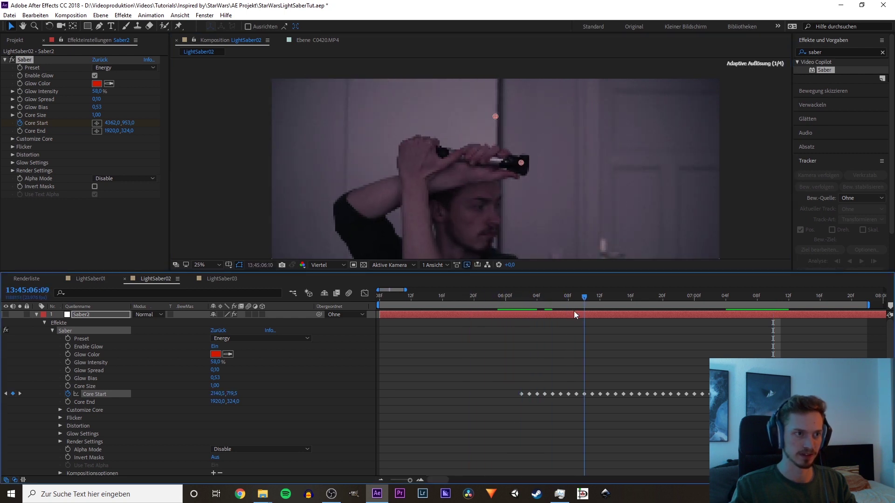
pyautogui.moveTo(572, 311); pyautogui.dragTo(522, 307)
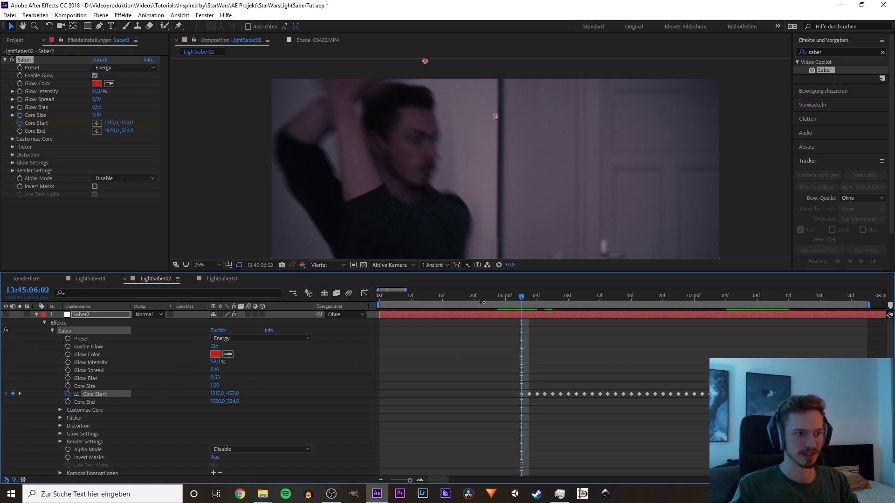
pyautogui.moveTo(489, 299); pyautogui.dragTo(567, 314)
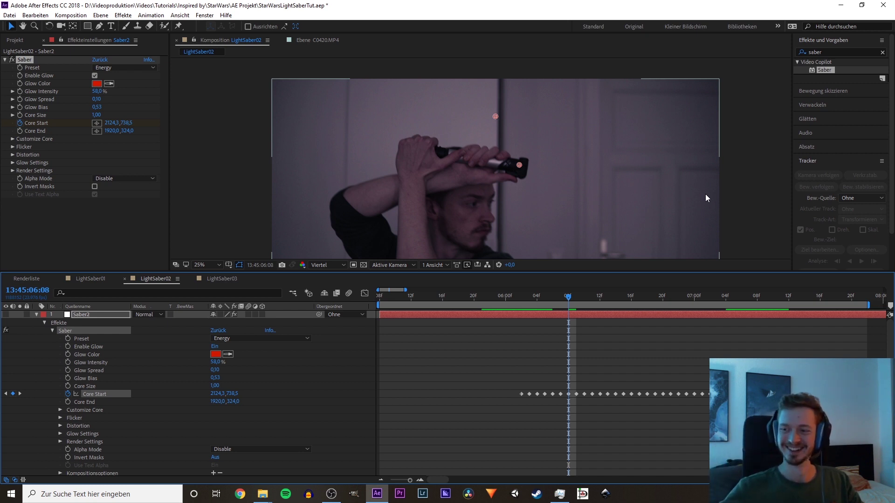
pyautogui.click(524, 296)
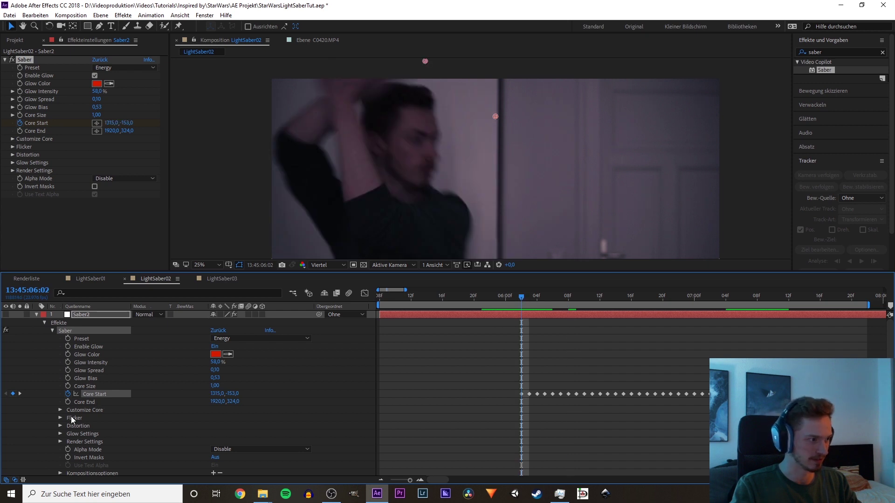
pyautogui.click(68, 402)
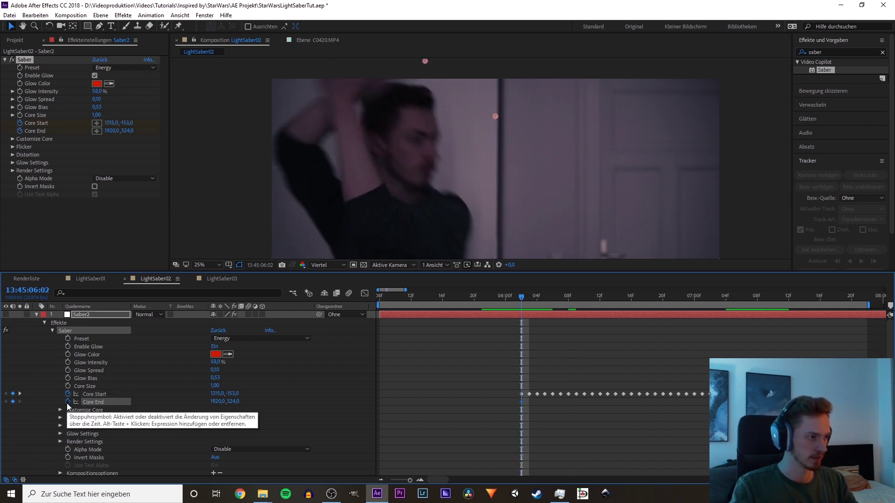
# Key the blade's Core End onto the saber tip on the first frames of the swing.
pyautogui.moveTo(495, 116); pyautogui.dragTo(498, 47)
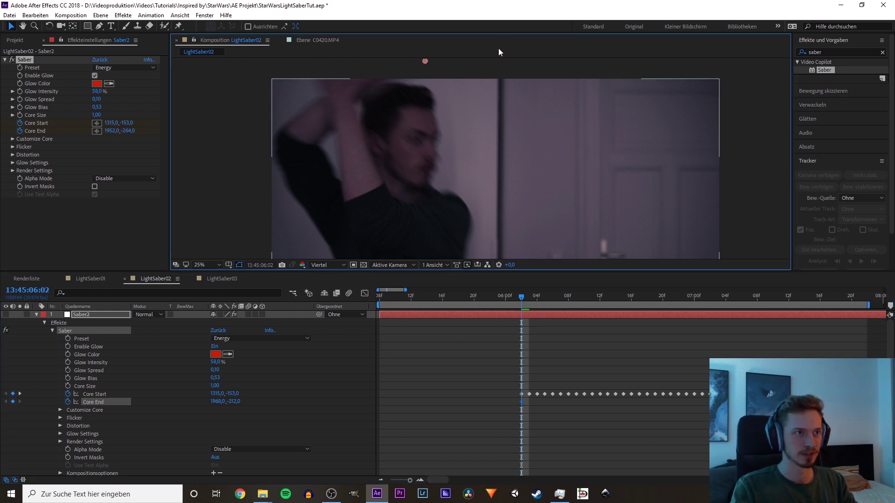
pyautogui.press('pagedown')
pyautogui.click(205, 265)
pyautogui.click(234, 329)
pyautogui.scroll(2, 521, 93)
pyautogui.scroll(2, 499, 219)
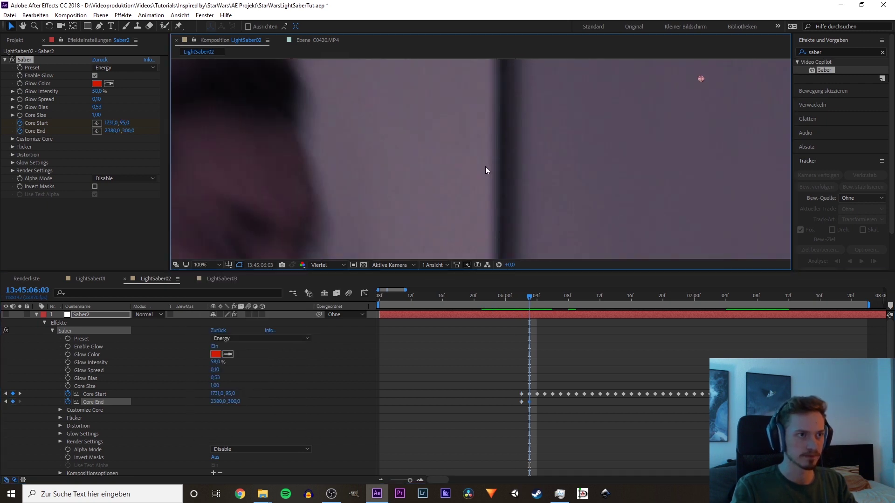
pyautogui.scroll(-2, 530, 152)
pyautogui.moveTo(531, 156); pyautogui.dragTo(672, 137)
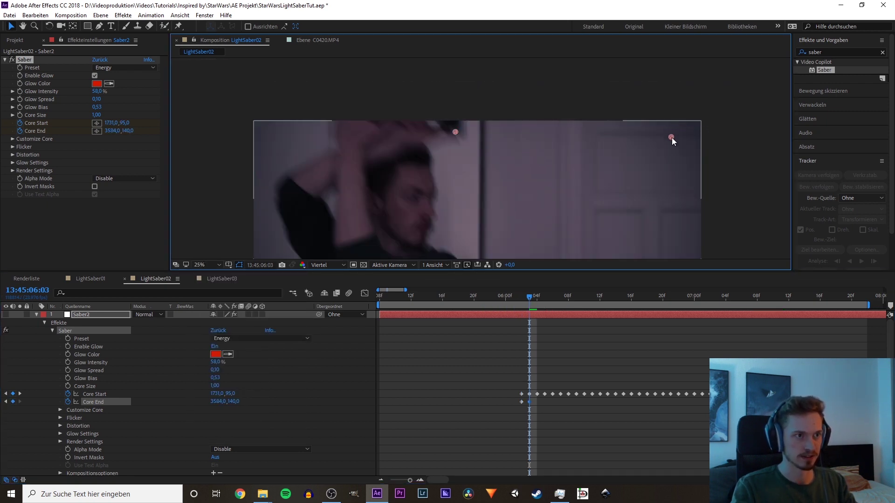
pyautogui.scroll(-1, 671, 138)
pyautogui.click(536, 298)
# Keep keying Core End onto the saber tip through the following swing frames.
pyautogui.press('pagedown')
pyautogui.moveTo(575, 148); pyautogui.dragTo(572, 196)
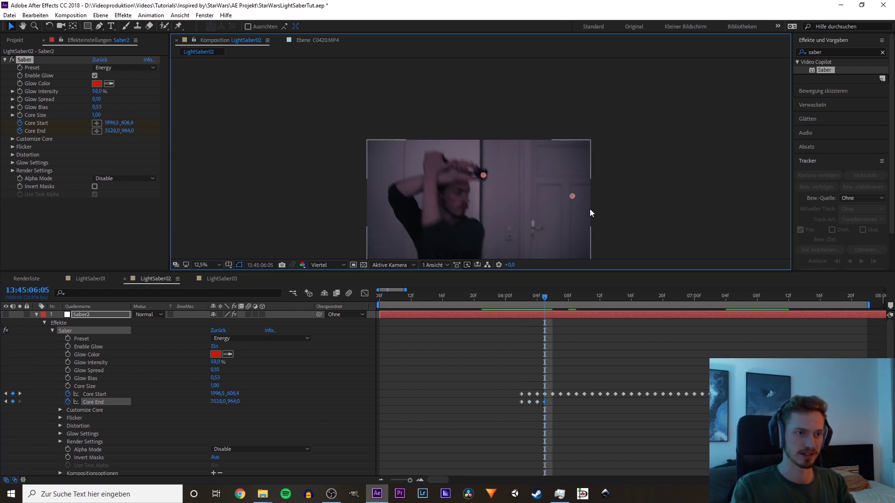
pyautogui.press('pagedown')
pyautogui.moveTo(573, 197); pyautogui.dragTo(580, 198)
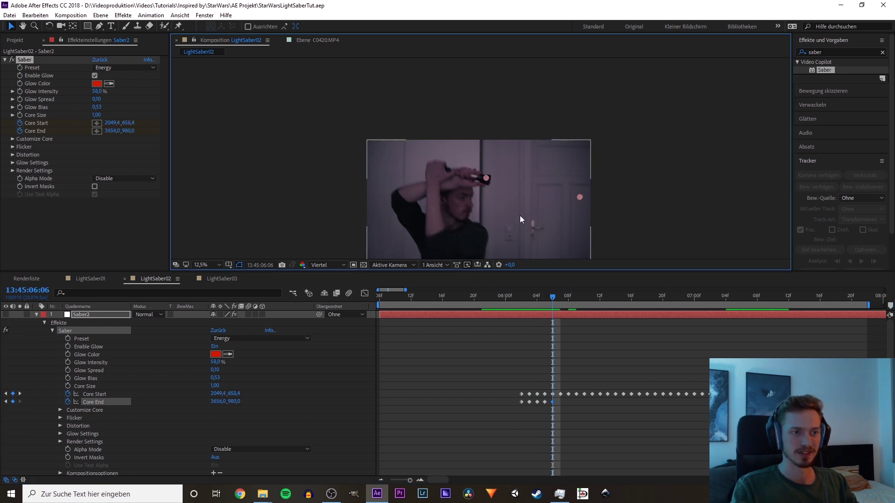
pyautogui.press('.')
pyautogui.moveTo(539, 173); pyautogui.dragTo(505, 111)
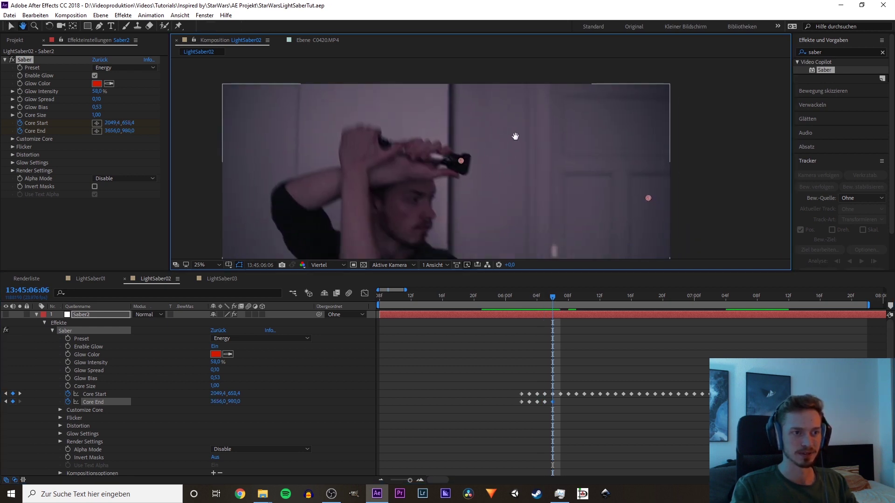
pyautogui.press('pageup')
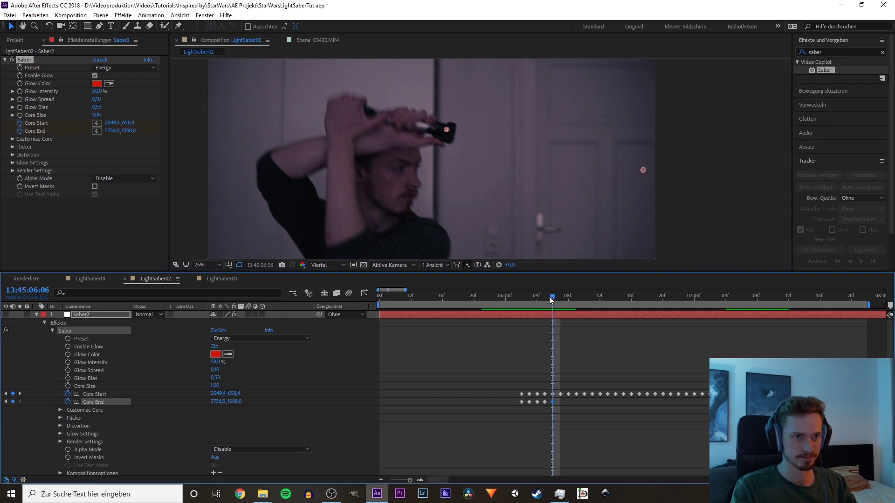
pyautogui.press(',')
pyautogui.moveTo(558, 163); pyautogui.dragTo(564, 169)
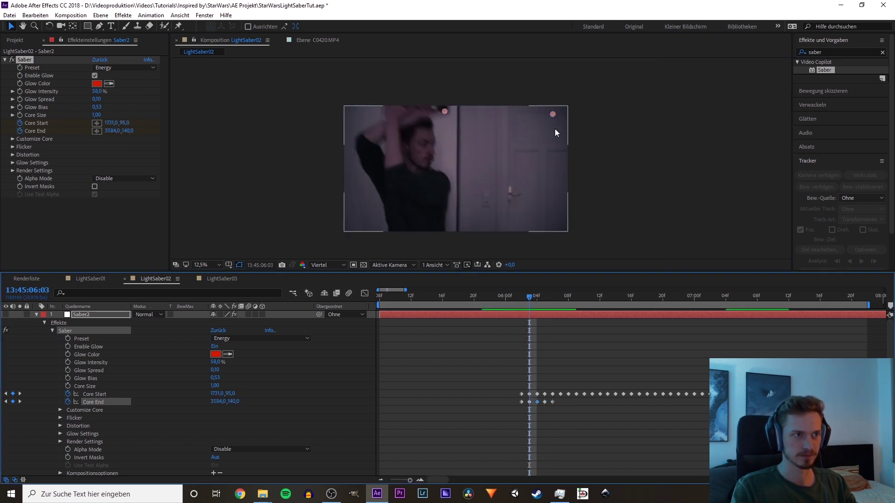
# Key Core End on the frames after 06:07 and save the project.
pyautogui.click(522, 297)
pyautogui.click(533, 301)
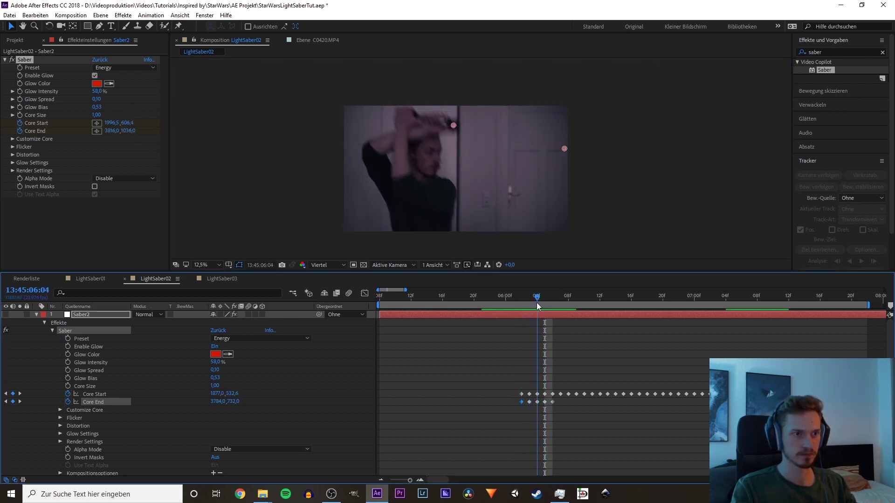
pyautogui.press('pagedown')
pyautogui.press('pagedown')
pyautogui.press('pagedown')
pyautogui.moveTo(578, 210)
pyautogui.mouseDown()
pyautogui.moveTo(597, 157)
pyautogui.moveTo(588, 105)
pyautogui.mouseUp()
pyautogui.press('pagedown')
pyautogui.press('pagedown')
pyautogui.press('pagedown')
pyautogui.press('pagedown')
pyautogui.press('pagedown')
pyautogui.press('pagedown')
pyautogui.press('pagedown')
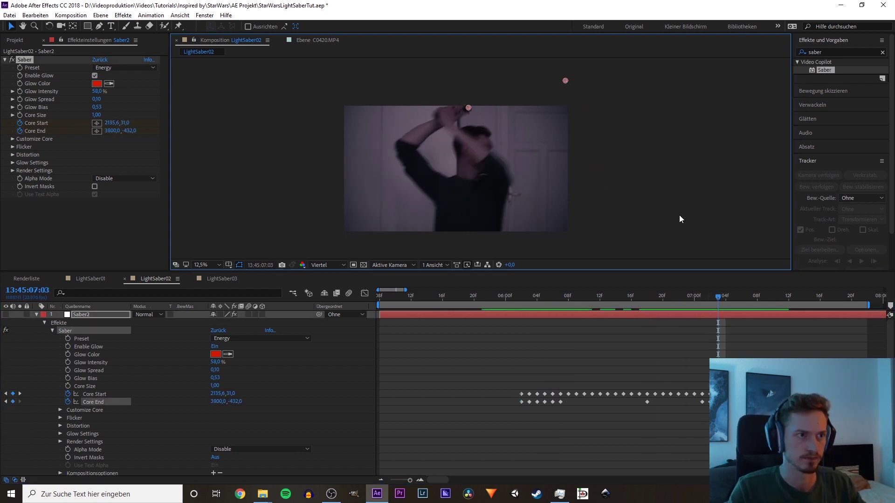
pyautogui.hotkey('ctrl', 's')
pyautogui.press('Home')
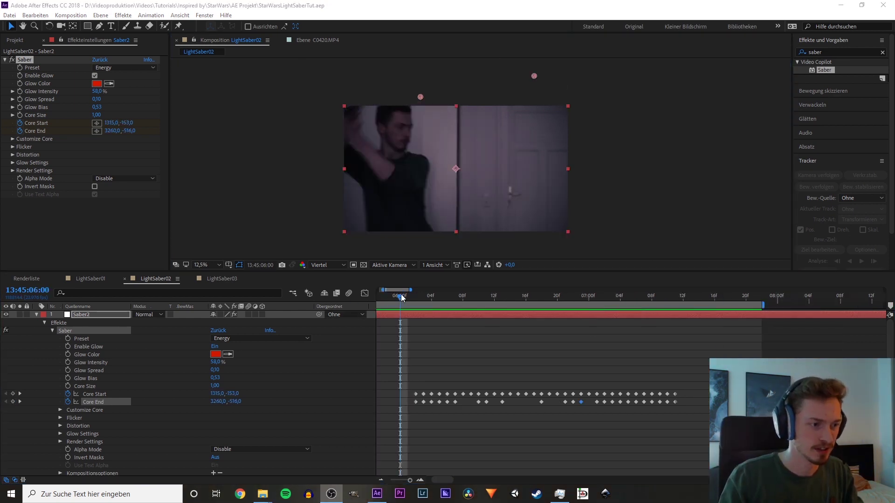
pyautogui.moveTo(401, 296); pyautogui.dragTo(362, 295)
pyautogui.click(378, 300)
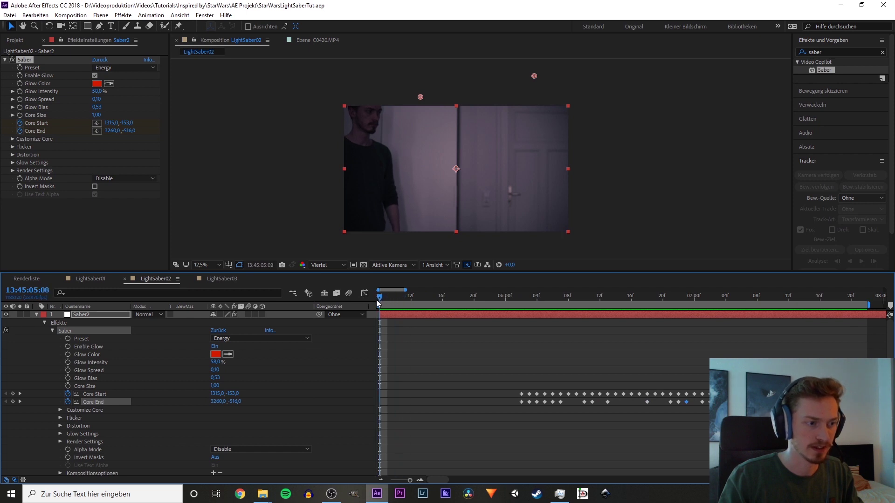
pyautogui.click(450, 430)
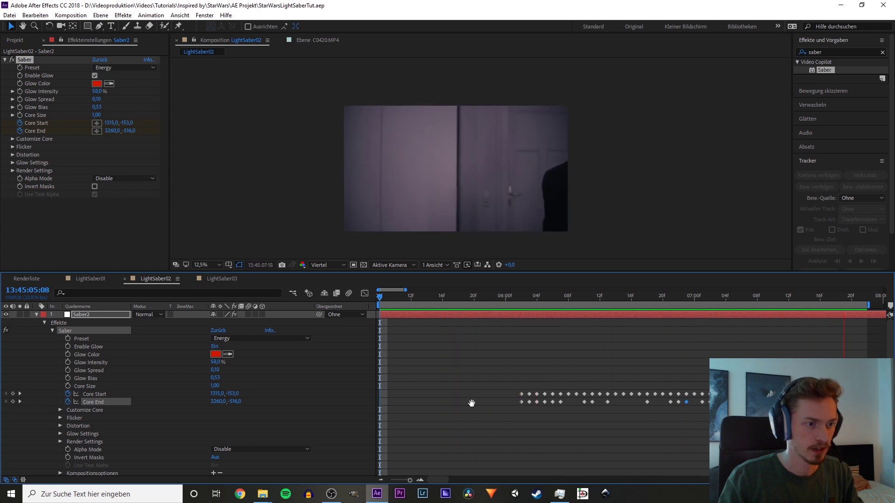
pyautogui.click(506, 300)
pyautogui.moveTo(507, 302)
pyautogui.mouseDown()
pyautogui.moveTo(459, 321)
pyautogui.moveTo(785, 337)
pyautogui.mouseUp()
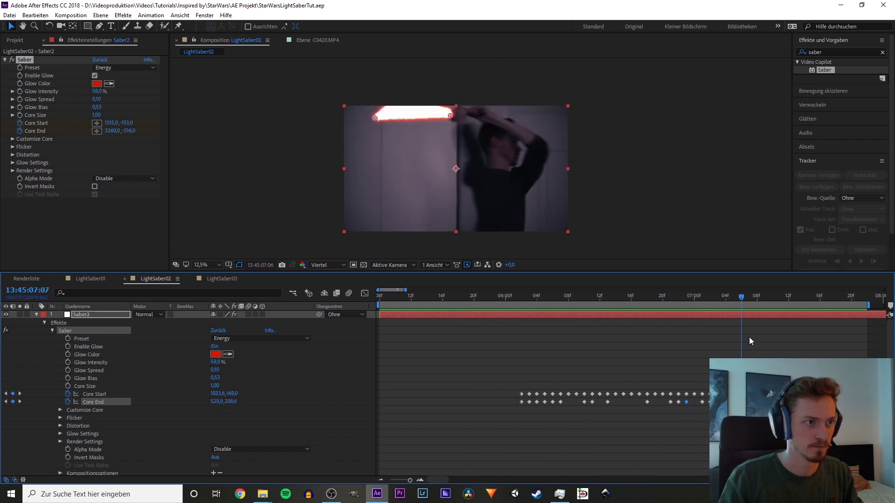
pyautogui.moveTo(785, 337)
pyautogui.mouseDown()
pyautogui.moveTo(544, 366)
pyautogui.moveTo(789, 366)
pyautogui.moveTo(585, 365)
pyautogui.moveTo(563, 377)
pyautogui.mouseUp()
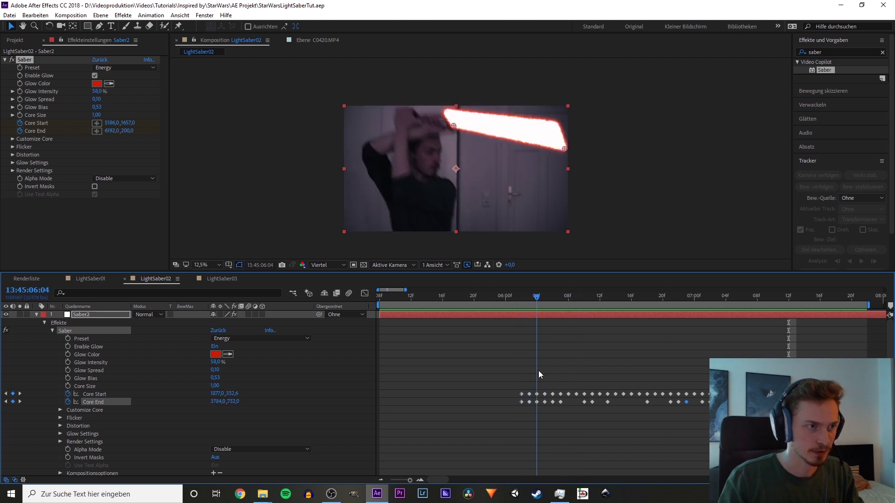
pyautogui.moveTo(563, 376); pyautogui.dragTo(585, 377)
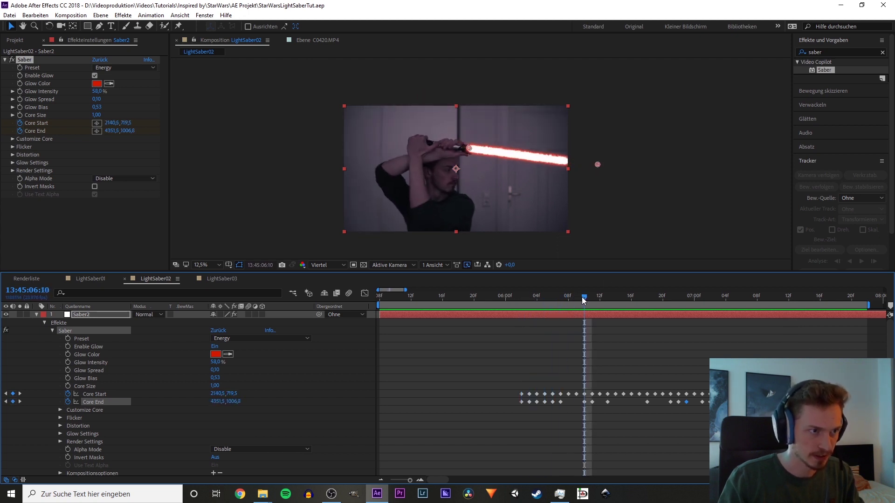
pyautogui.moveTo(585, 296); pyautogui.dragTo(577, 296)
pyautogui.press('.')
pyautogui.press('.')
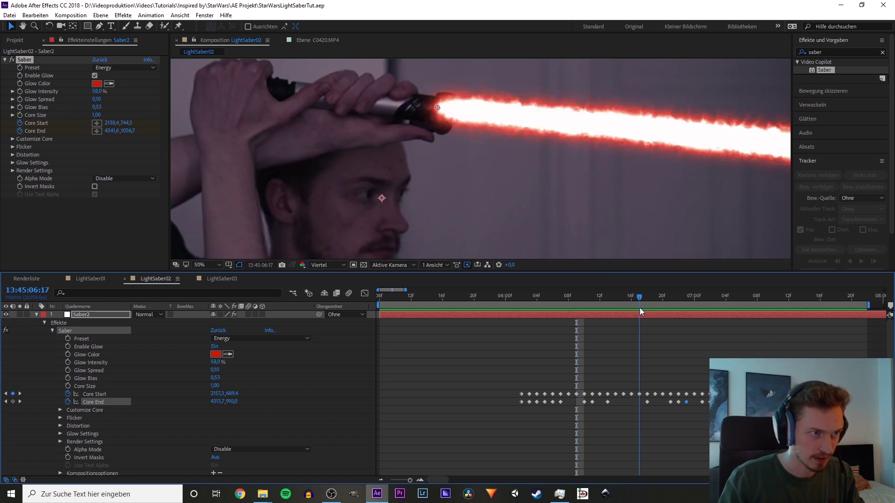
pyautogui.click(584, 296)
pyautogui.press(',')
pyautogui.press(',')
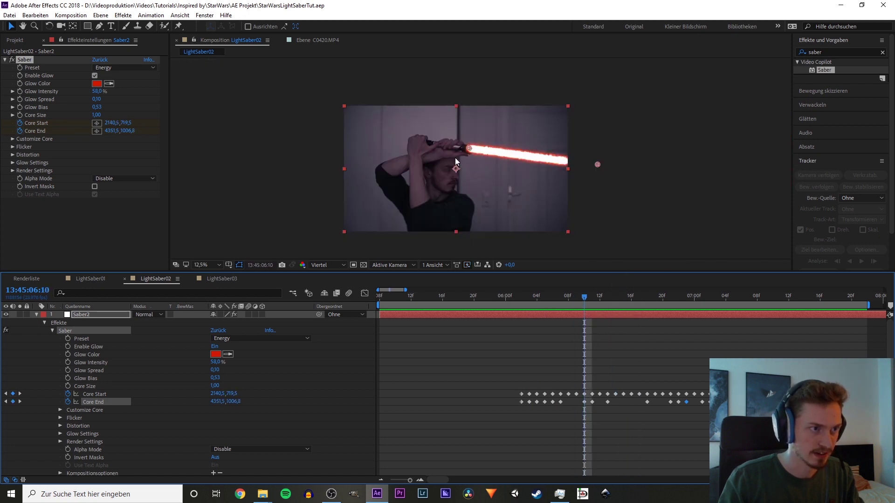
pyautogui.press('.')
pyautogui.press('.')
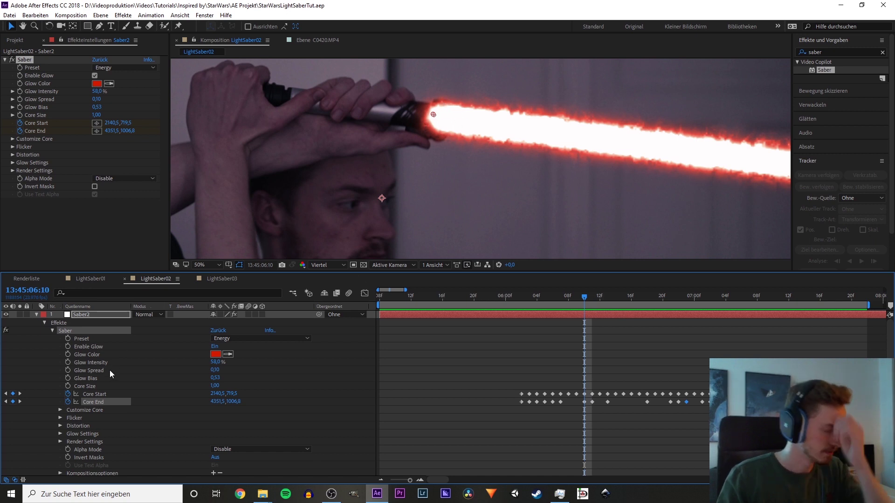
pyautogui.click(60, 410)
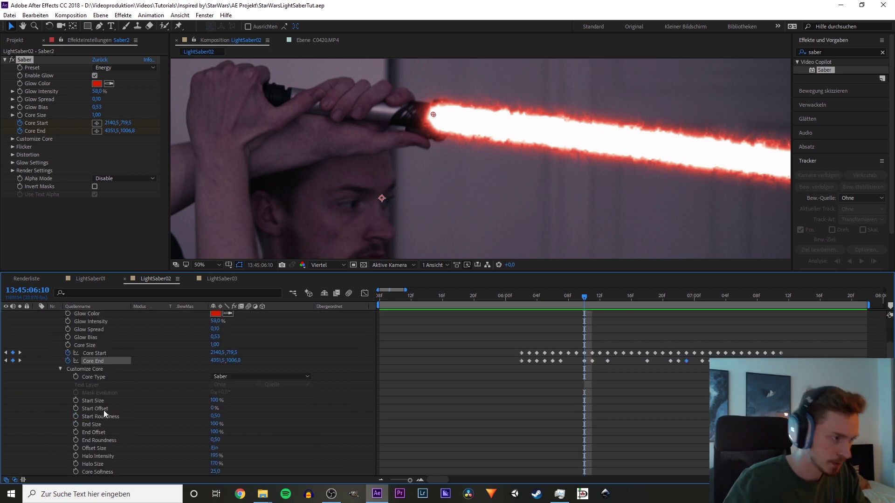
# Set Start Offset to 2 %, Start Roundness to 0,02 and widen Core Size to 4.20.
pyautogui.scroll(-1, 99, 427)
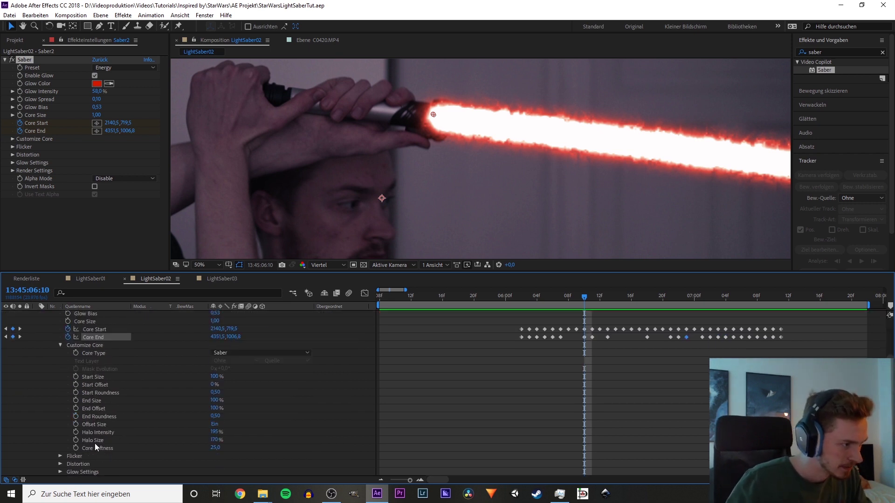
pyautogui.click(109, 385)
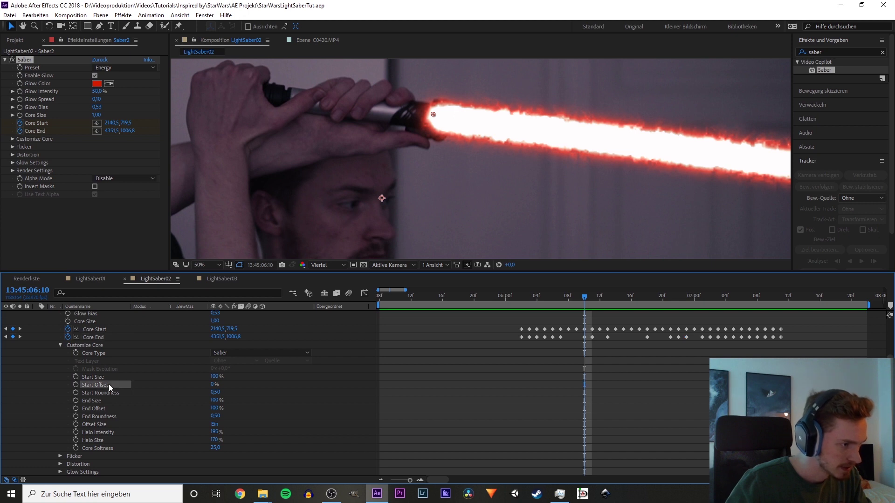
pyautogui.moveTo(213, 385); pyautogui.dragTo(214, 385)
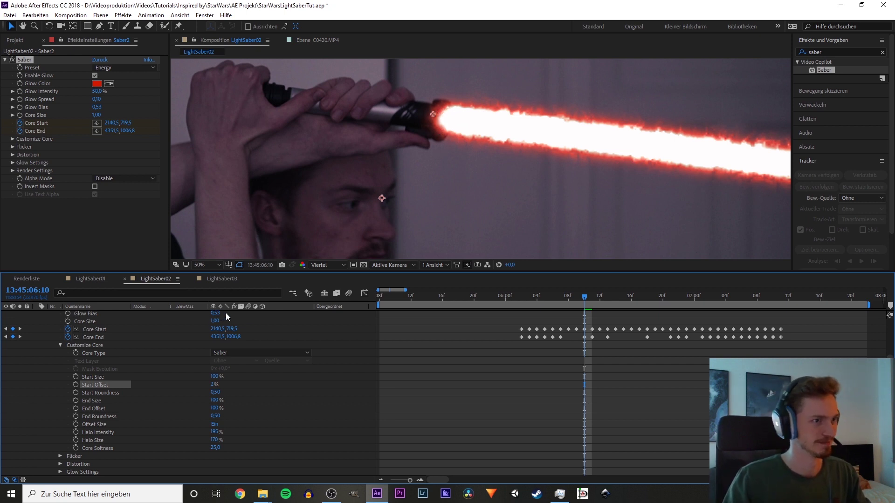
pyautogui.click(118, 415)
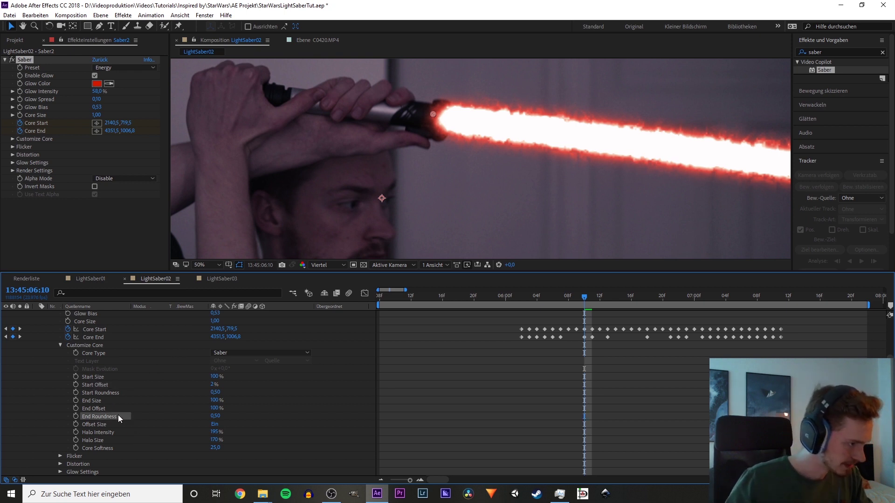
pyautogui.click(104, 393)
pyautogui.moveTo(213, 393); pyautogui.dragTo(197, 392)
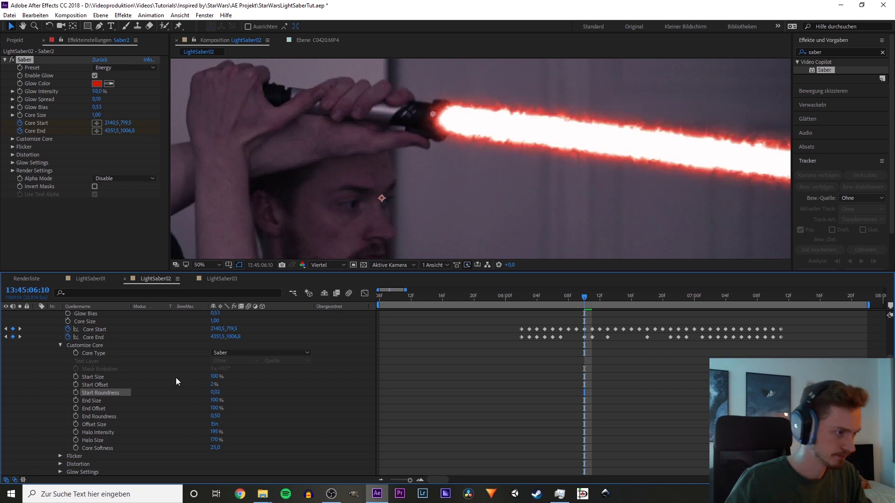
pyautogui.scroll(2, 176, 378)
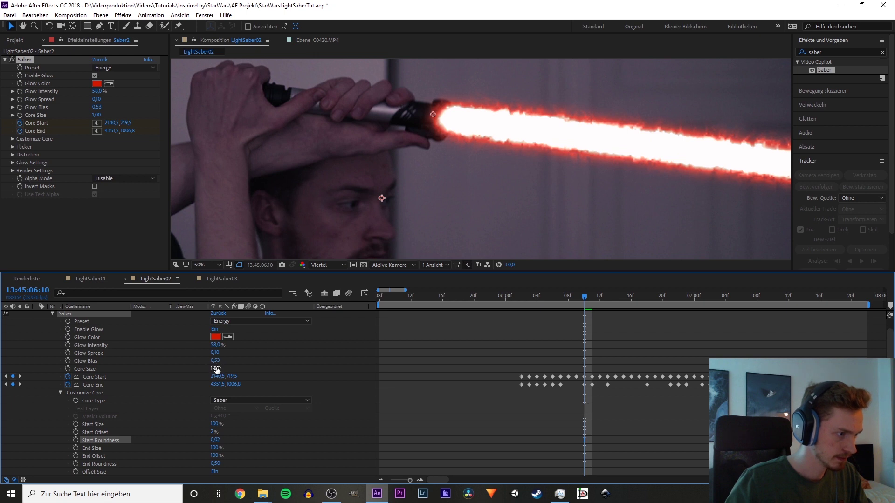
pyautogui.moveTo(215, 369)
pyautogui.mouseDown()
pyautogui.moveTo(230, 369)
pyautogui.moveTo(230, 345)
pyautogui.moveTo(219, 369)
pyautogui.mouseUp()
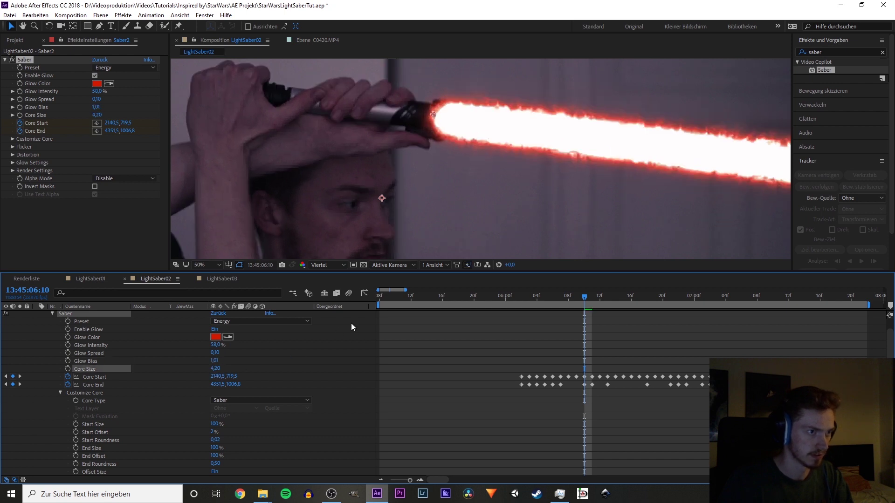
pyautogui.scroll(-1, 462, 102)
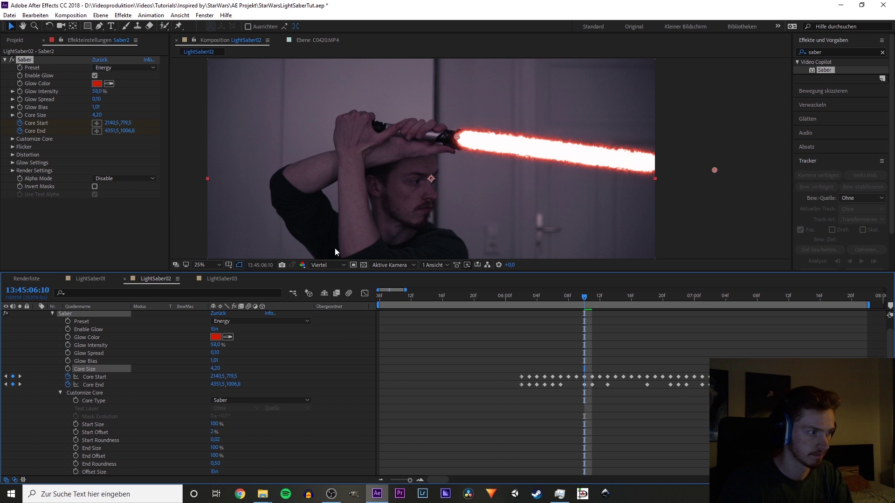
pyautogui.scroll(1, 453, 150)
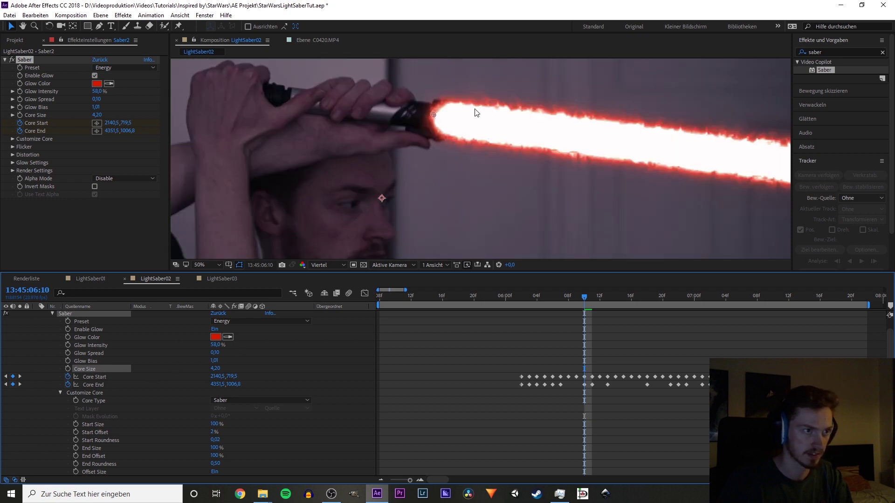
pyautogui.scroll(1, 432, 119)
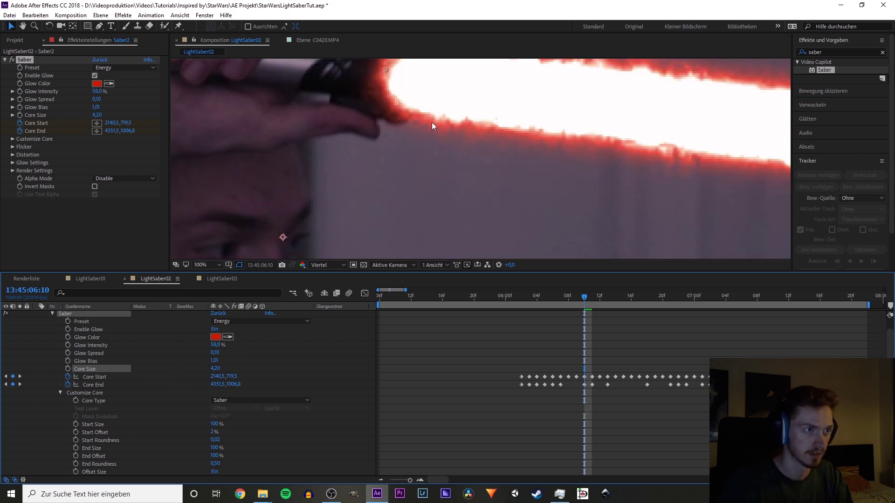
pyautogui.scroll(1, 431, 123)
pyautogui.scroll(-1, 434, 136)
pyautogui.scroll(-1, 426, 136)
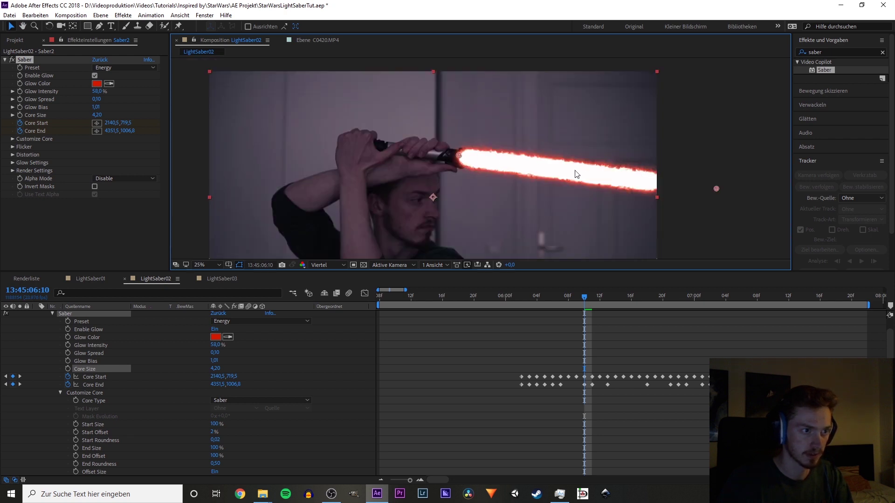
pyautogui.scroll(1, 484, 165)
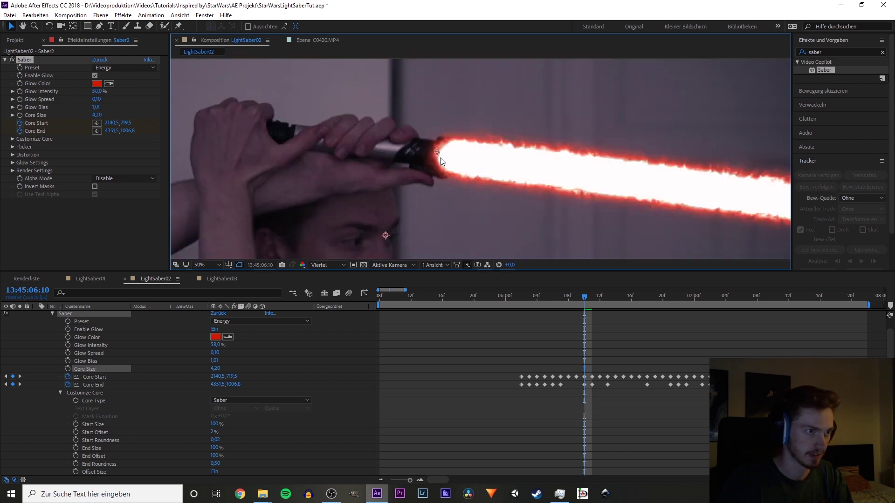
pyautogui.scroll(-1, 217, 355)
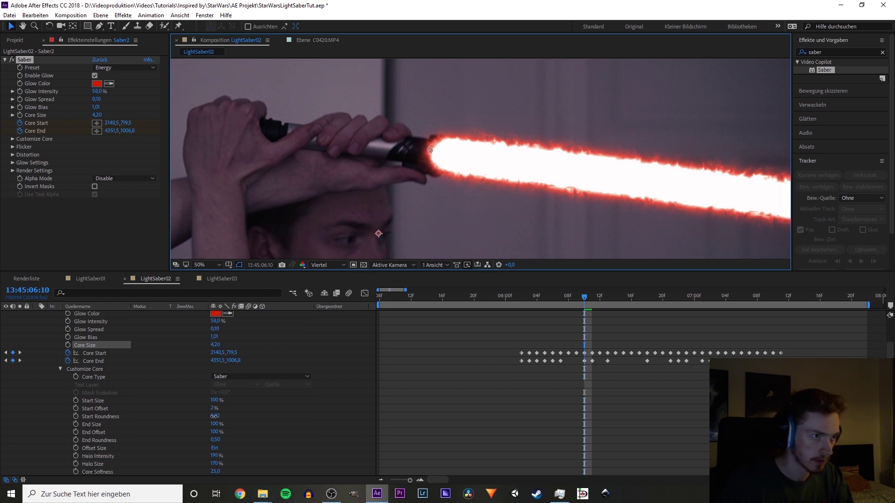
# Lower the core's Start Offset to 3 % and save the project.
pyautogui.moveTo(215, 417); pyautogui.dragTo(215, 419)
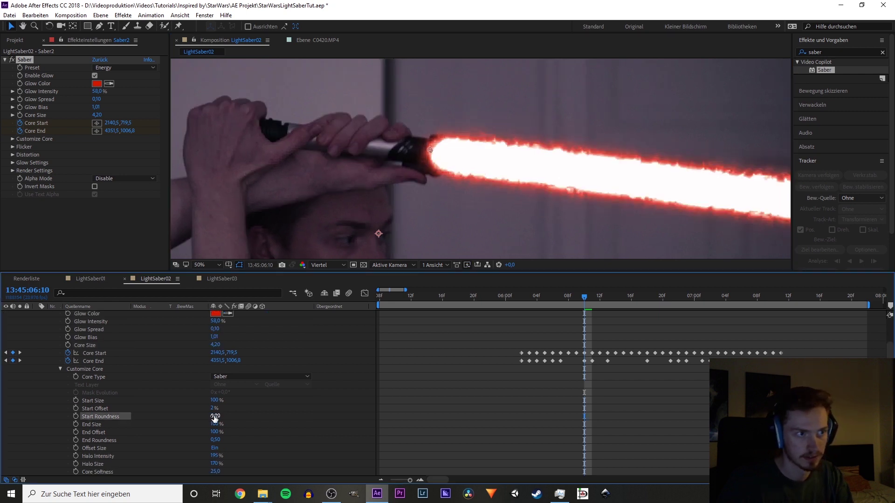
pyautogui.click(213, 408)
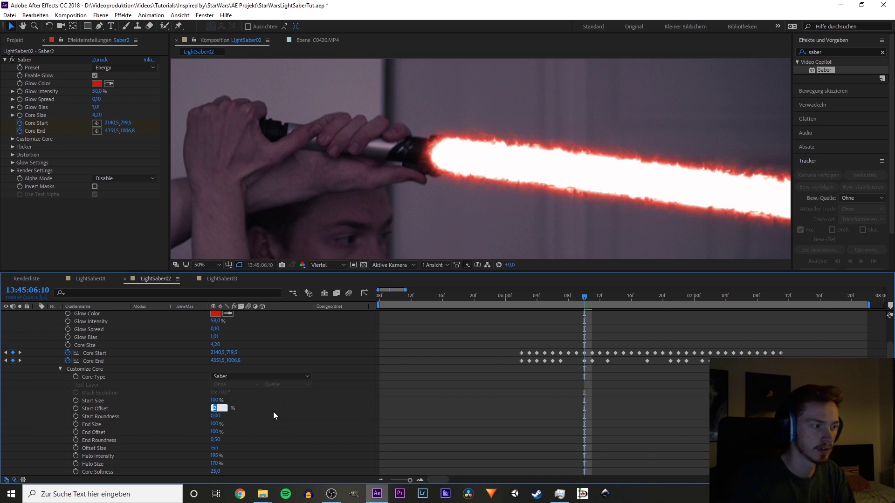
pyautogui.press('Down')
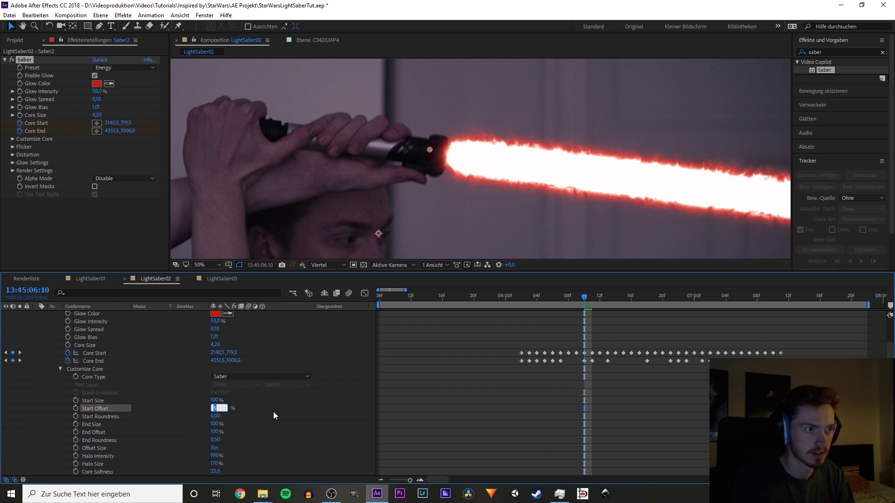
pyautogui.press('Return')
pyautogui.hotkey('ctrl', 's')
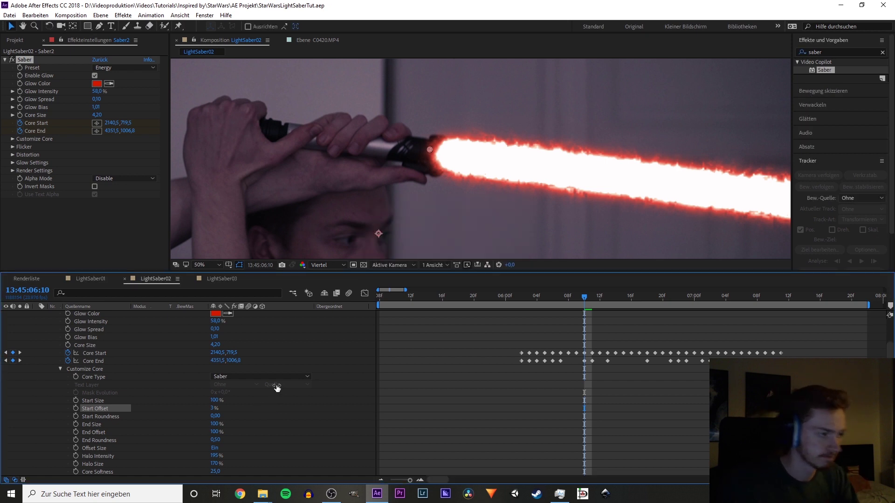
# Deselect the saber layer to view the clean blade without effect point markers.
pyautogui.click(426, 181)
pyautogui.scroll(-6, 447, 191)
pyautogui.scroll(6, 464, 160)
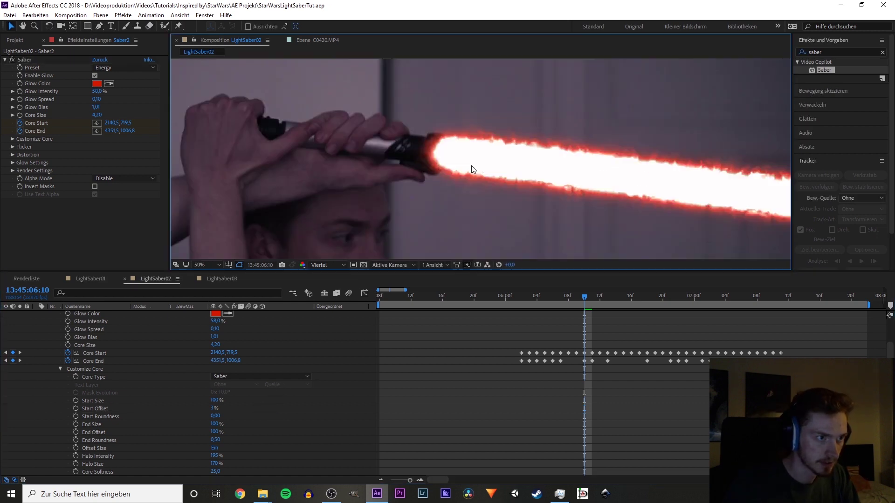
pyautogui.scroll(2, 416, 168)
pyautogui.scroll(-2, 501, 167)
pyautogui.click(99, 382)
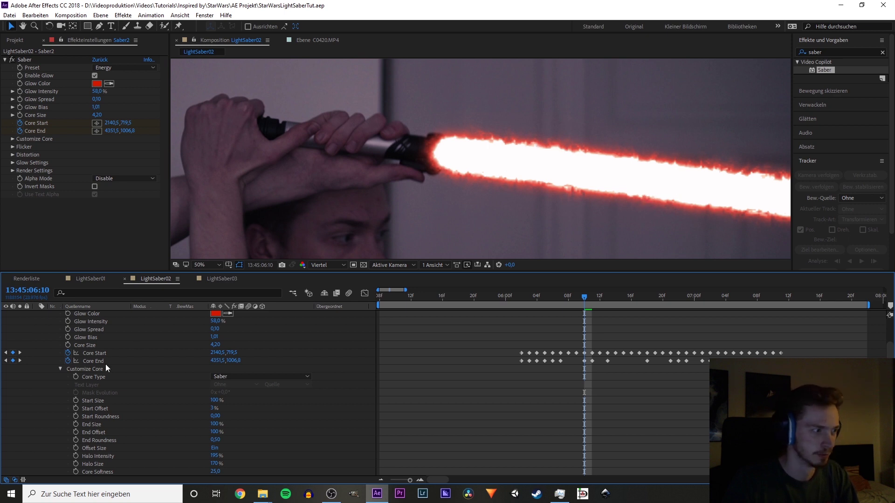
pyautogui.scroll(-3, 108, 401)
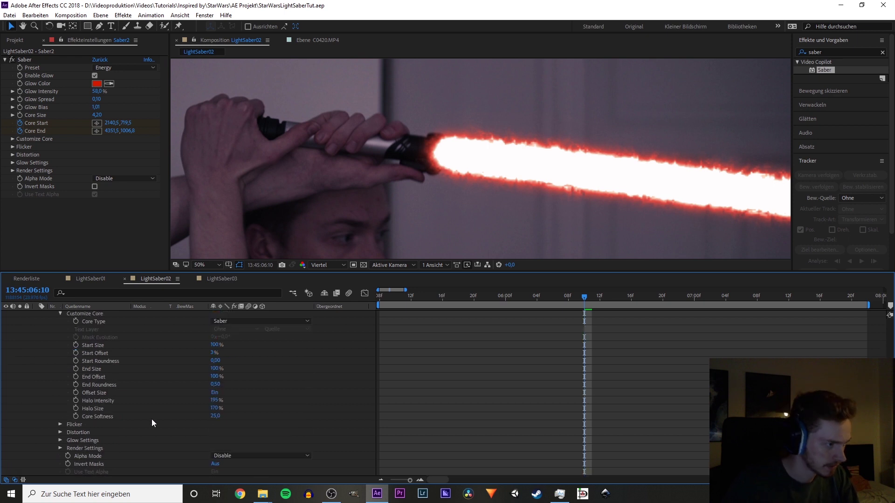
# Adjust the glow distortion noise scale and raise Core Distortion Noise Scale to 51.
pyautogui.scroll(8, 142, 421)
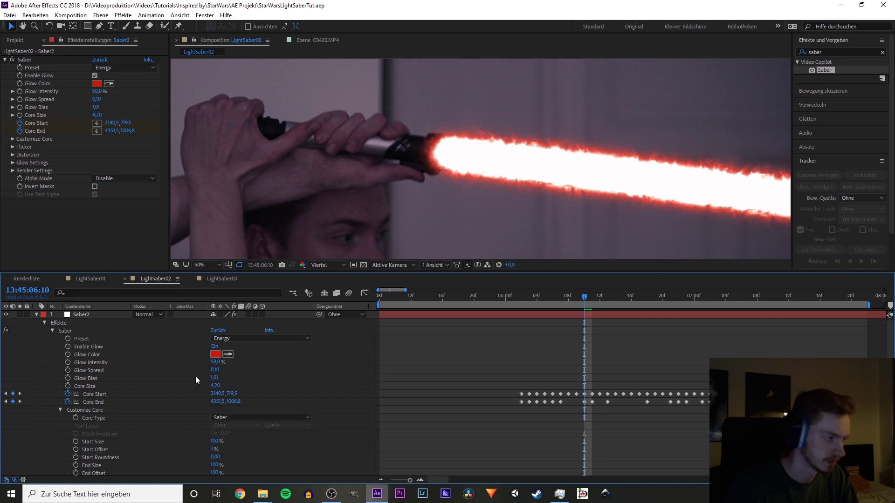
pyautogui.scroll(-5, 144, 383)
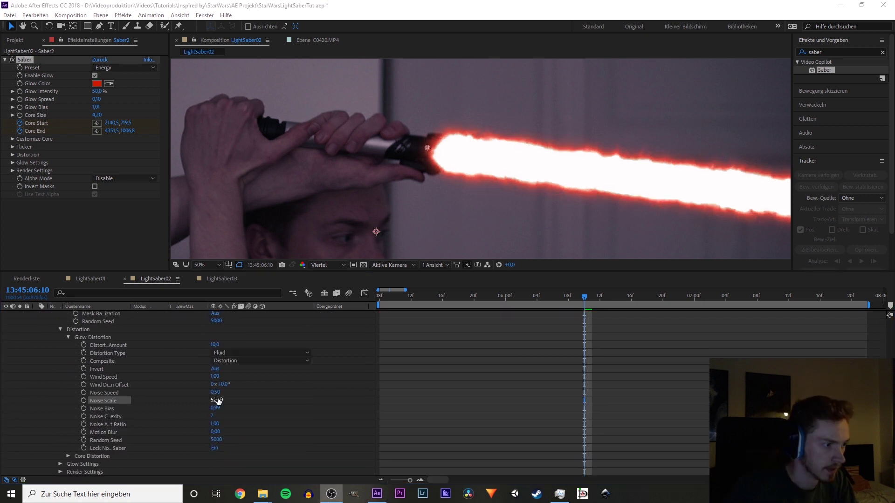
pyautogui.moveTo(212, 400); pyautogui.dragTo(219, 404)
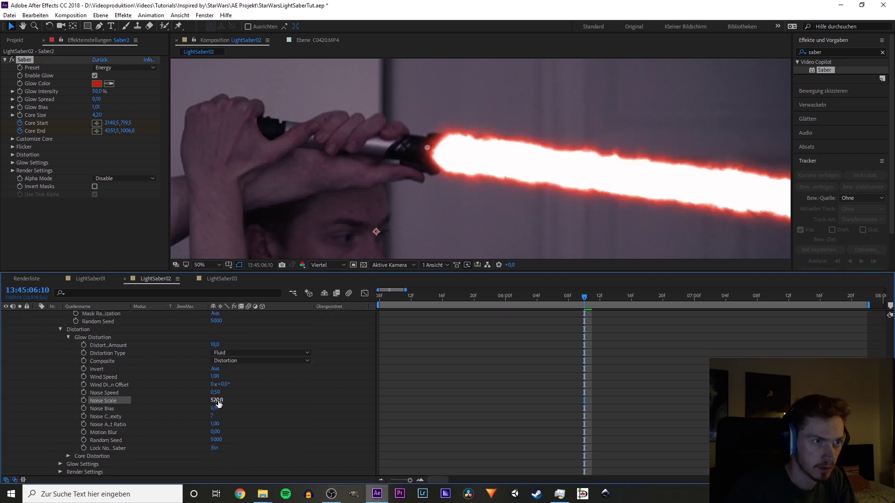
pyautogui.scroll(-5, 58, 346)
pyautogui.click(68, 346)
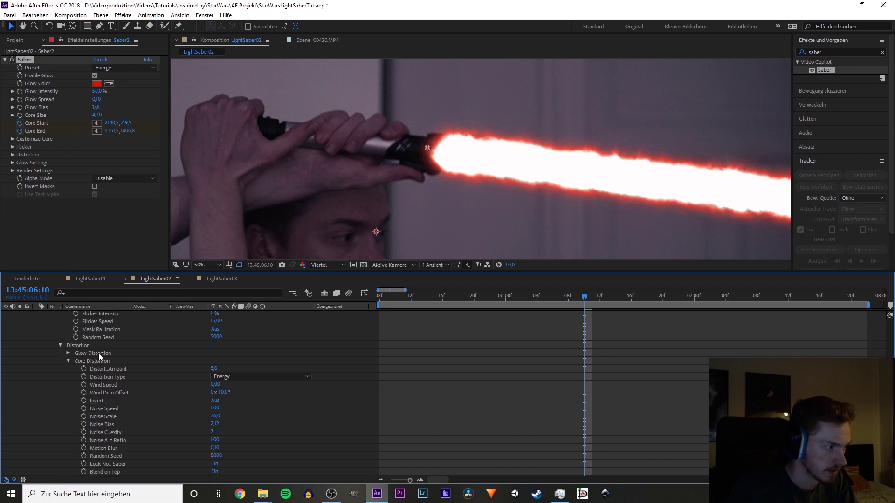
pyautogui.scroll(-2, 108, 361)
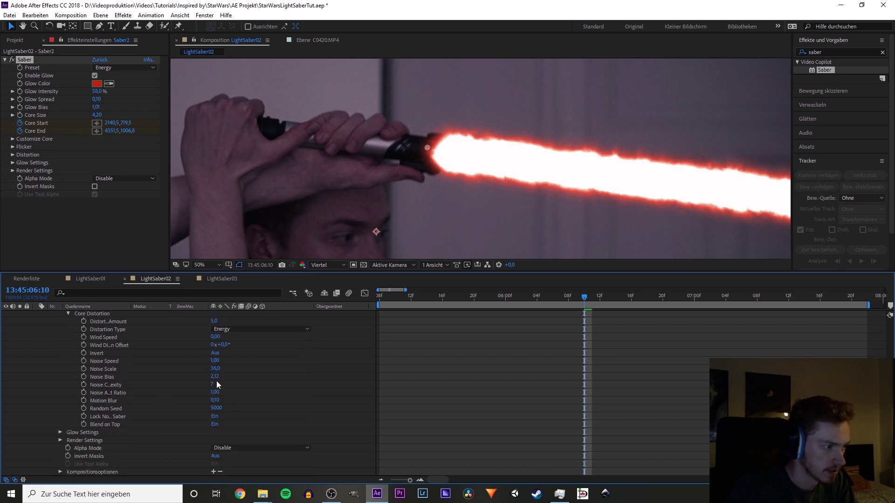
pyautogui.moveTo(217, 370); pyautogui.dragTo(226, 370)
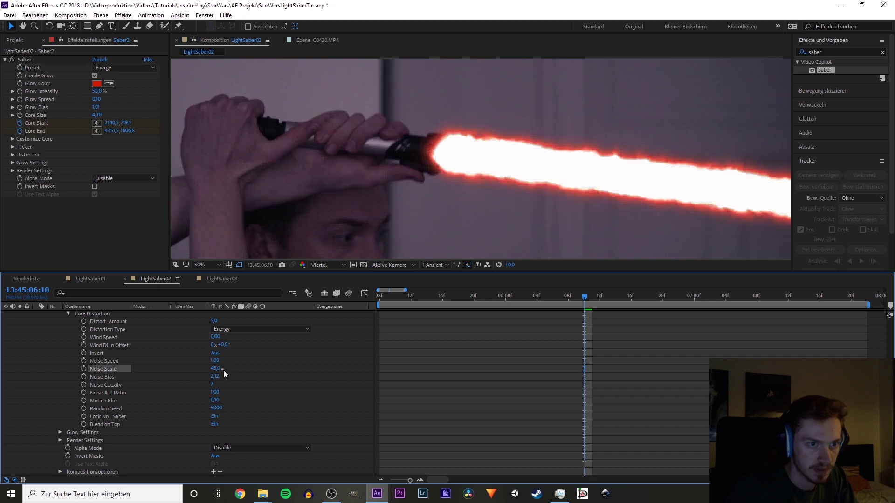
pyautogui.press(',')
pyautogui.press('.')
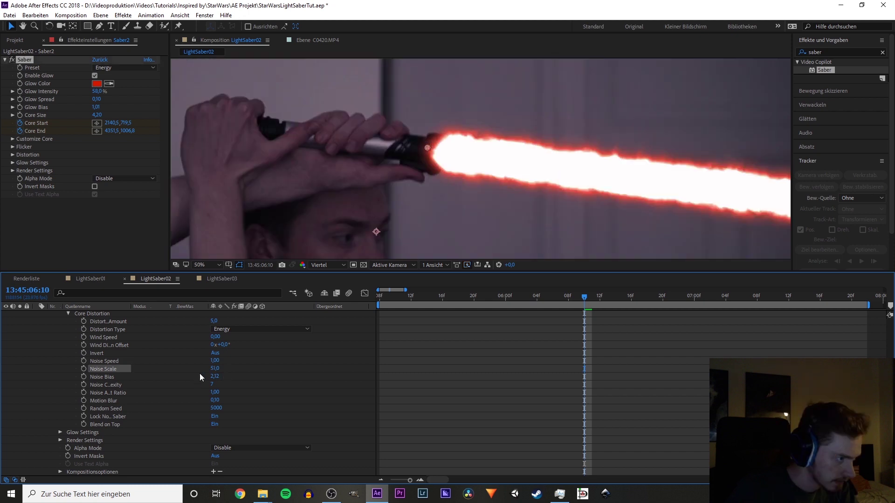
# Lower the Core Distortion amount to 3.
pyautogui.click(214, 321)
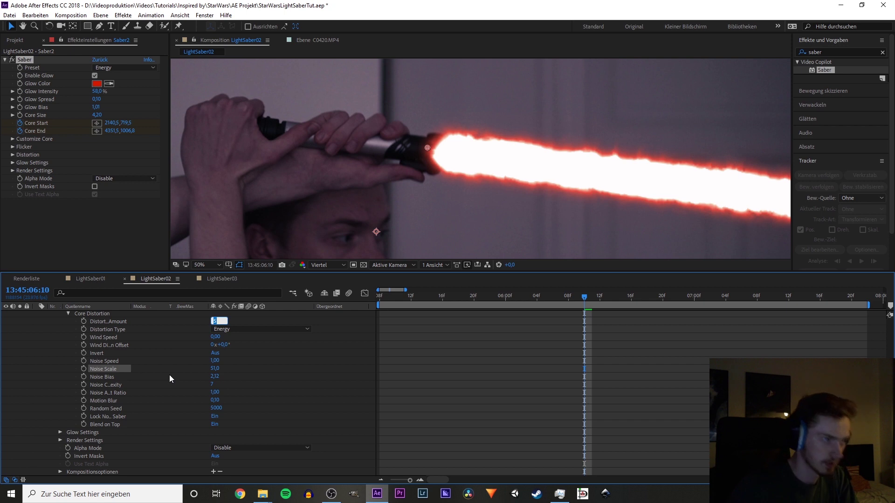
pyautogui.write('4')
pyautogui.press('Down')
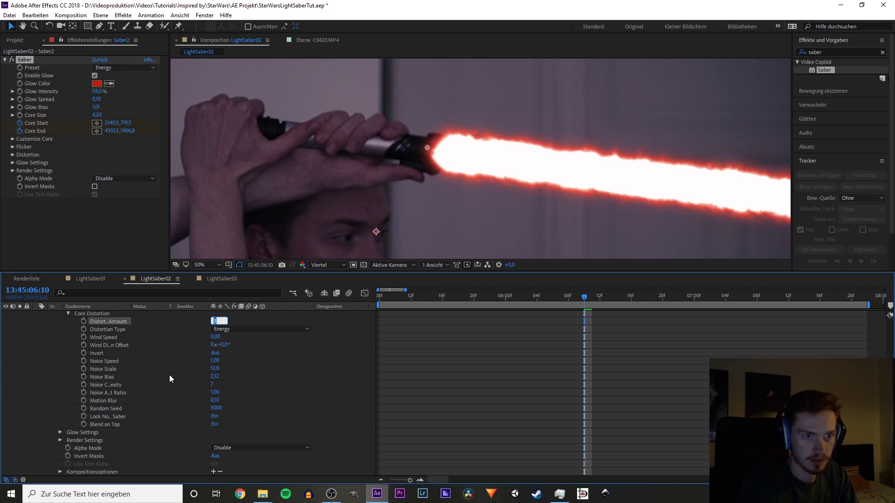
pyautogui.press('Return')
pyautogui.scroll(5, 167, 395)
pyautogui.press(',')
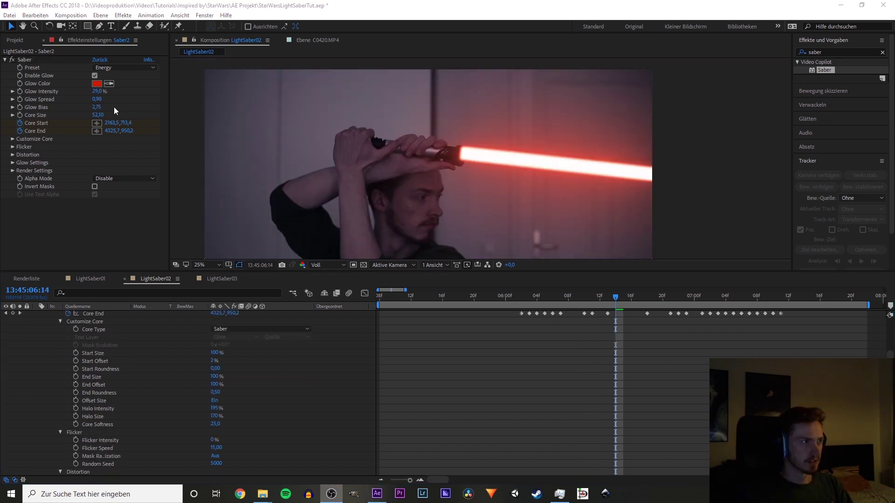
# Give the saber Glow Spread 1,10, Glow Bias 2,95 and Core Size 62,00 in Effect Controls.
pyautogui.click(48, 95)
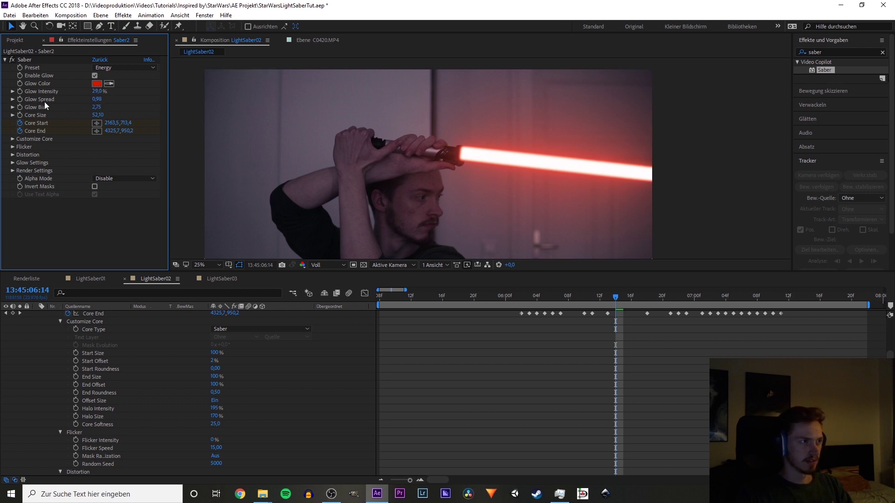
pyautogui.moveTo(101, 99); pyautogui.dragTo(109, 100)
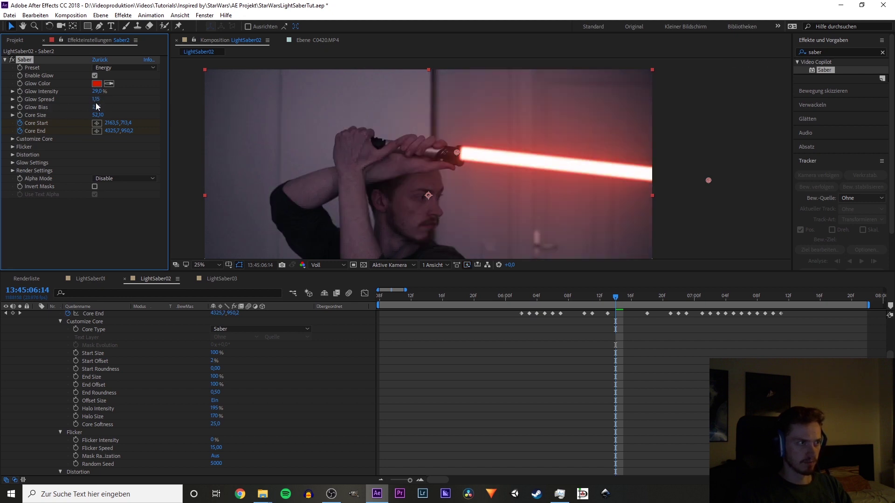
pyautogui.moveTo(90, 100)
pyautogui.mouseDown()
pyautogui.moveTo(57, 102)
pyautogui.moveTo(105, 99)
pyautogui.mouseUp()
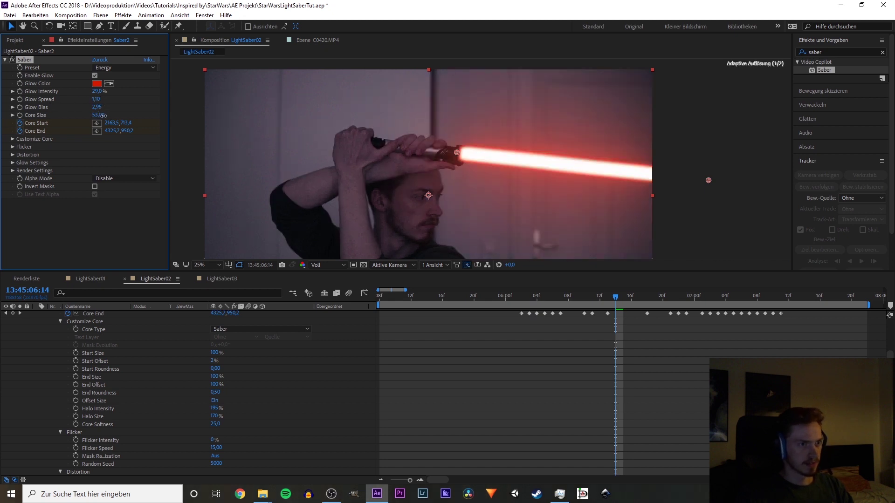
pyautogui.moveTo(140, 114); pyautogui.dragTo(147, 115)
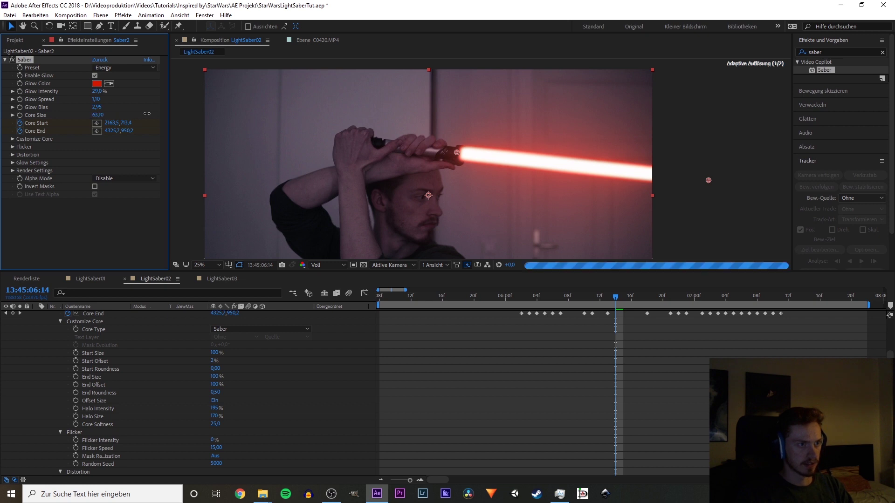
pyautogui.scroll(2, 467, 164)
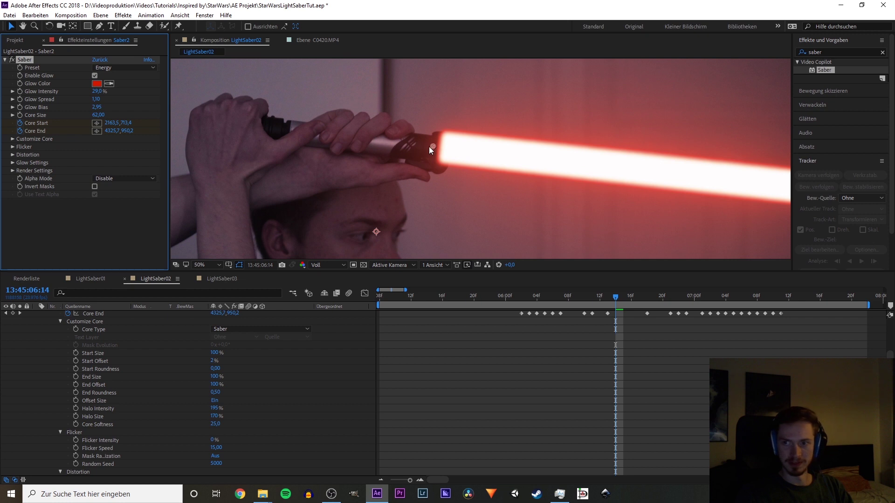
pyautogui.scroll(2, 466, 158)
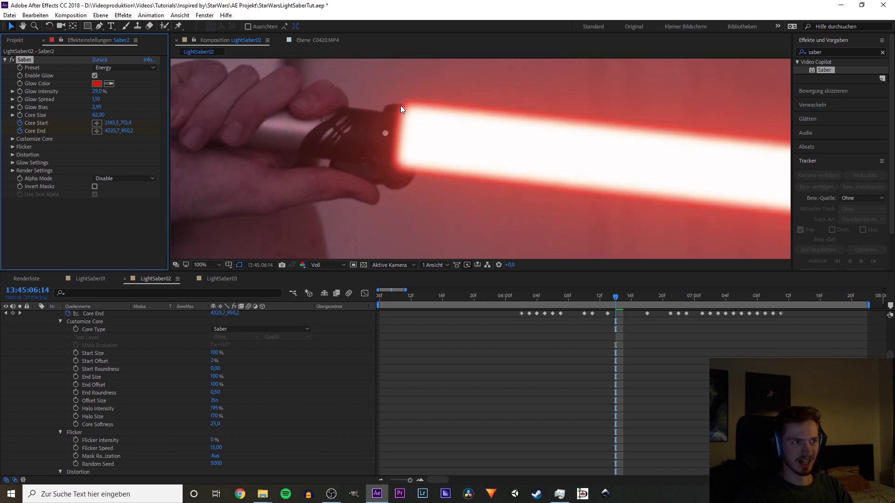
pyautogui.scroll(-4, 418, 188)
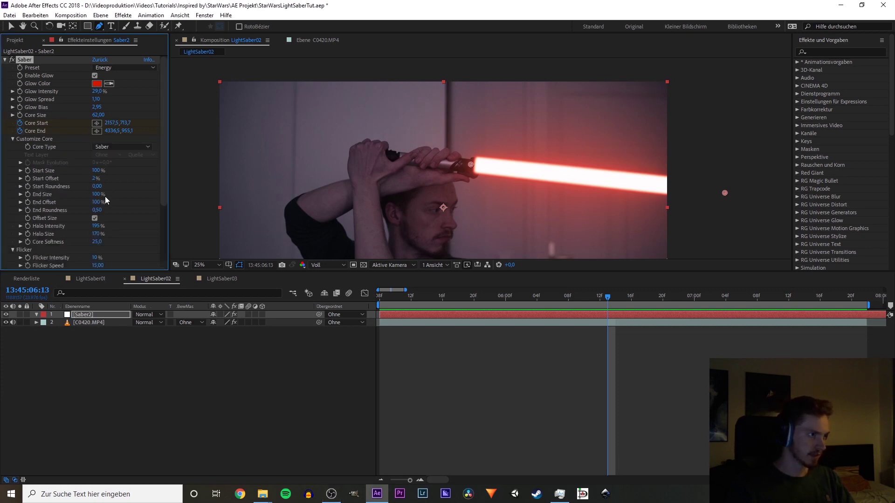
# Scrub the core's Start Roundness to 0,26 while checking the hilt at 100% zoom.
pyautogui.moveTo(99, 188)
pyautogui.mouseDown()
pyautogui.moveTo(116, 189)
pyautogui.moveTo(104, 186)
pyautogui.mouseUp()
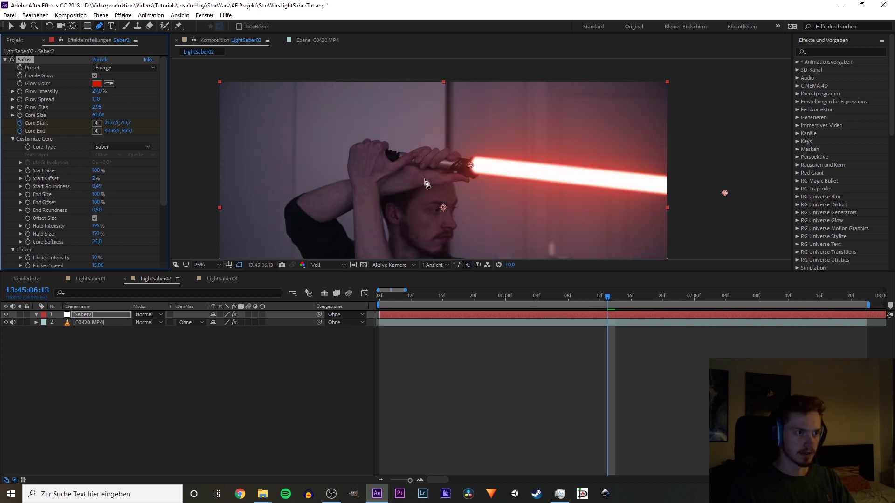
pyautogui.press('v')
pyautogui.press('/')
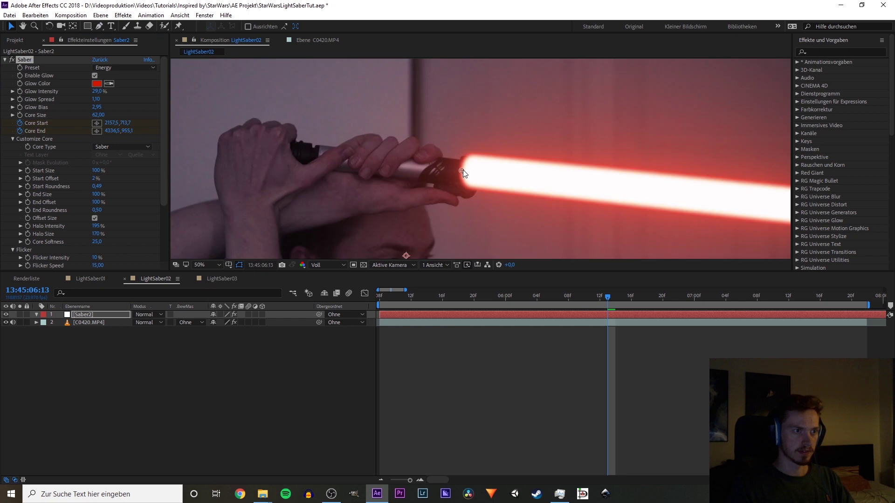
pyautogui.moveTo(96, 186); pyautogui.dragTo(94, 189)
pyautogui.scroll(-3, 763, 155)
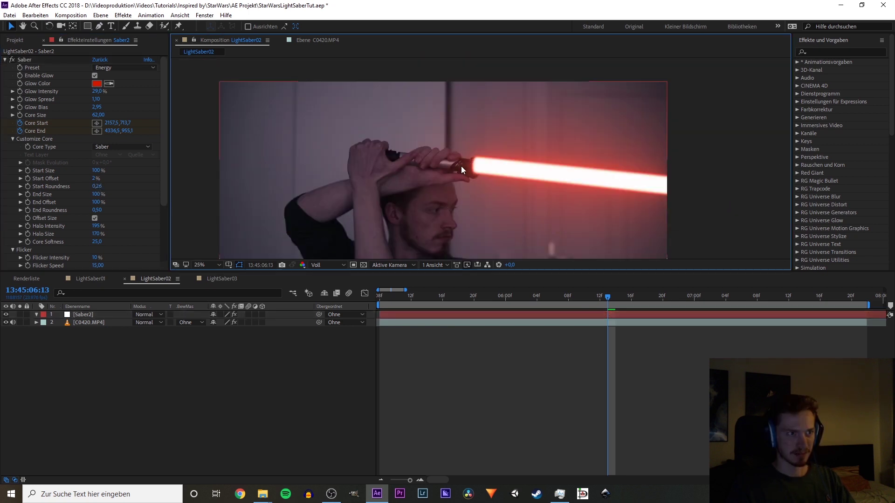
pyautogui.scroll(2, 462, 166)
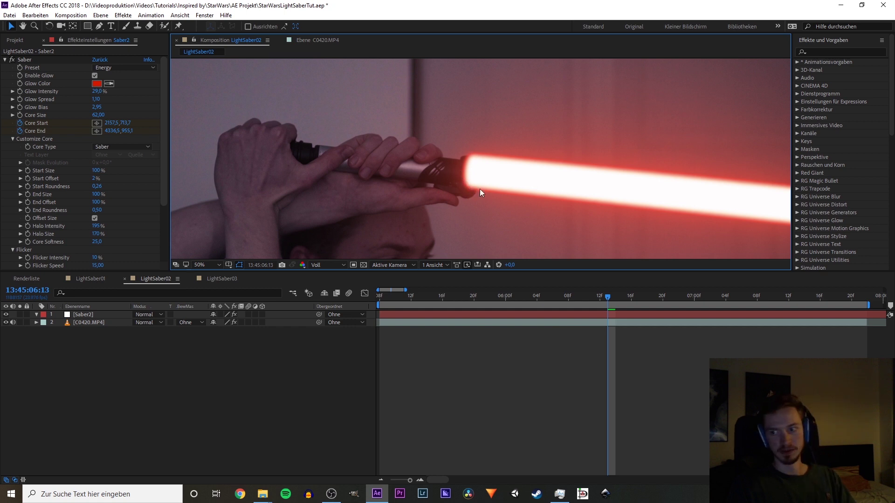
pyautogui.scroll(-2, 479, 186)
pyautogui.scroll(-2, 482, 189)
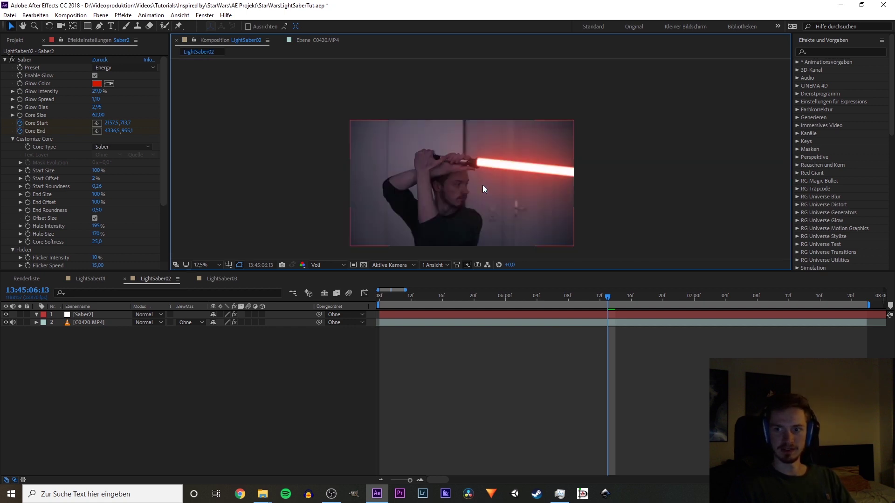
pyautogui.scroll(4, 484, 182)
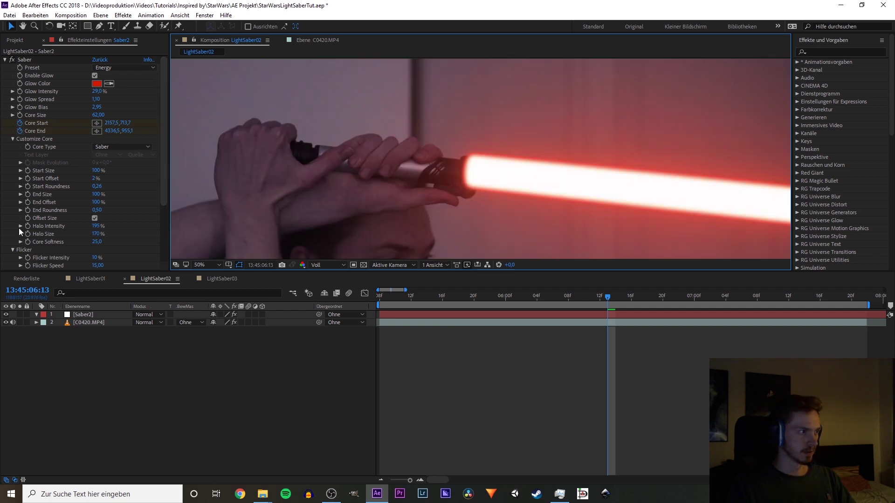
pyautogui.scroll(-3, 36, 239)
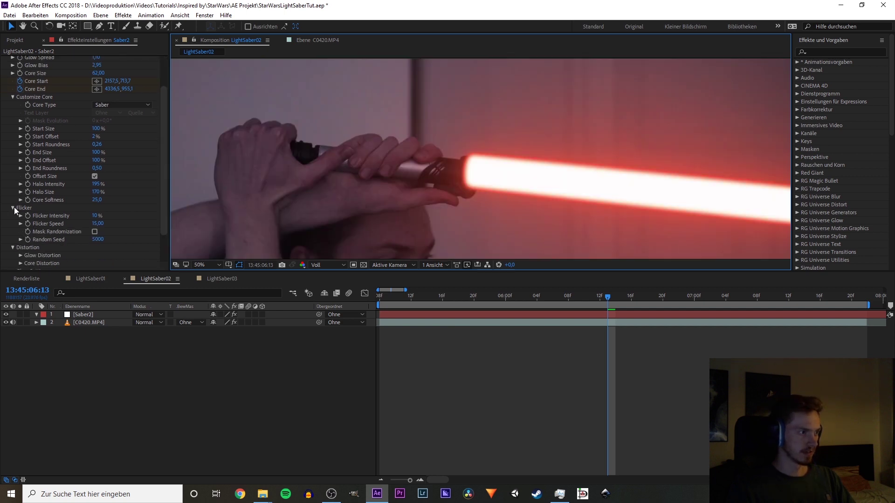
# Set the saber's Flicker Intensity to 0 % and collapse the Flicker group.
pyautogui.click(96, 216)
pyautogui.write('0')
pyautogui.press('Return')
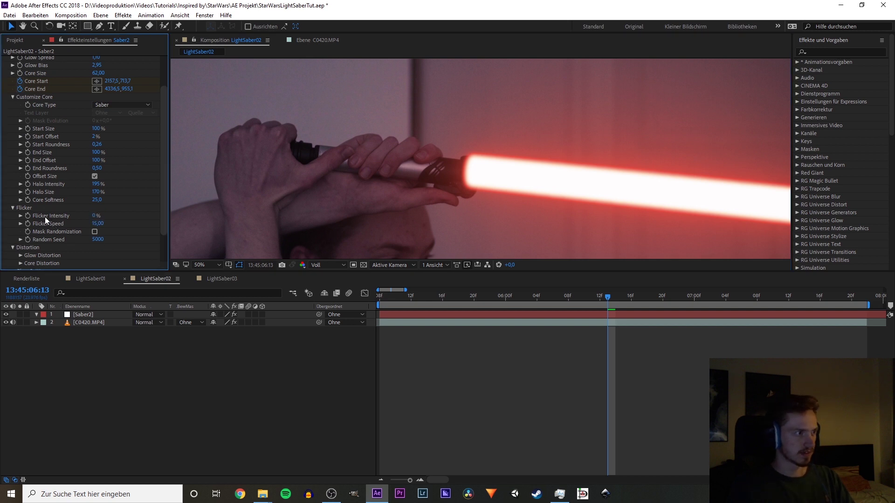
pyautogui.click(19, 211)
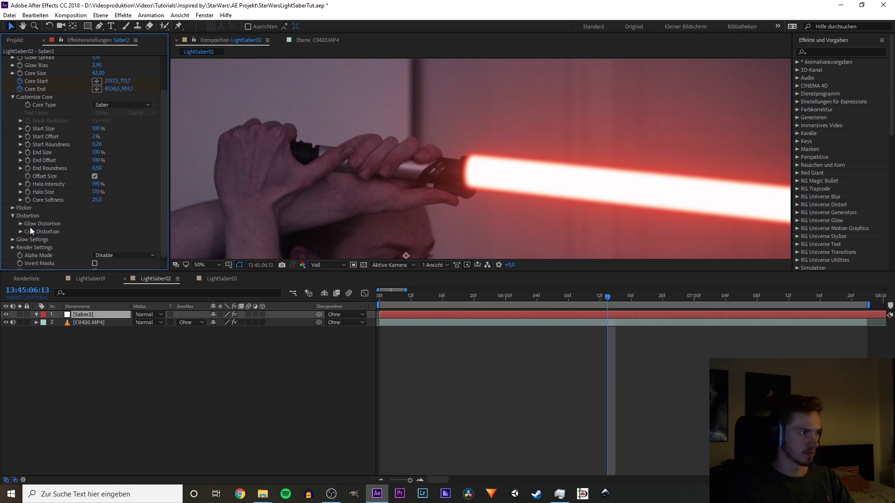
# Set Glow Distortion Noise Bias to 1,14 and Noise Scale to 444,0.
pyautogui.click(21, 224)
pyautogui.scroll(-3, 59, 231)
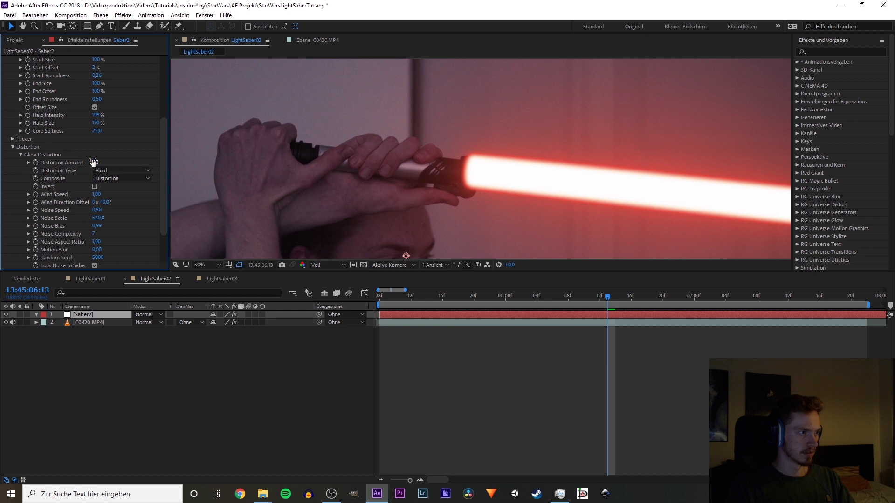
pyautogui.moveTo(97, 226); pyautogui.dragTo(103, 227)
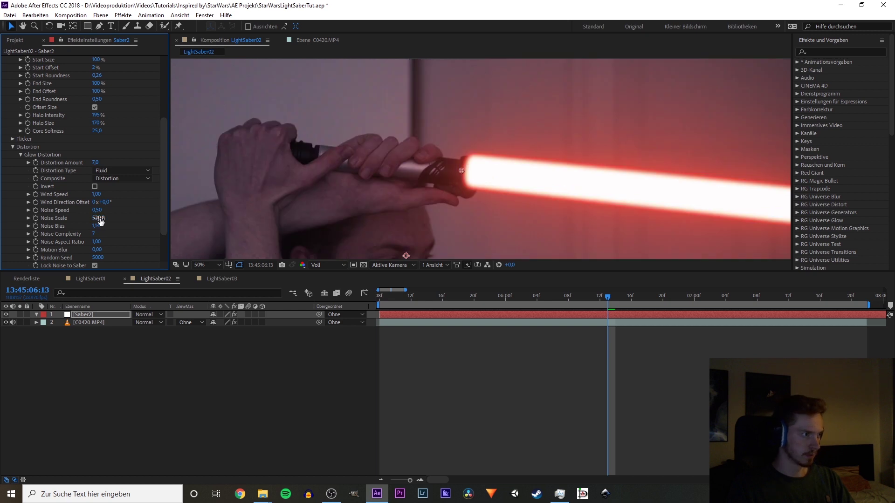
pyautogui.moveTo(99, 220); pyautogui.dragTo(98, 221)
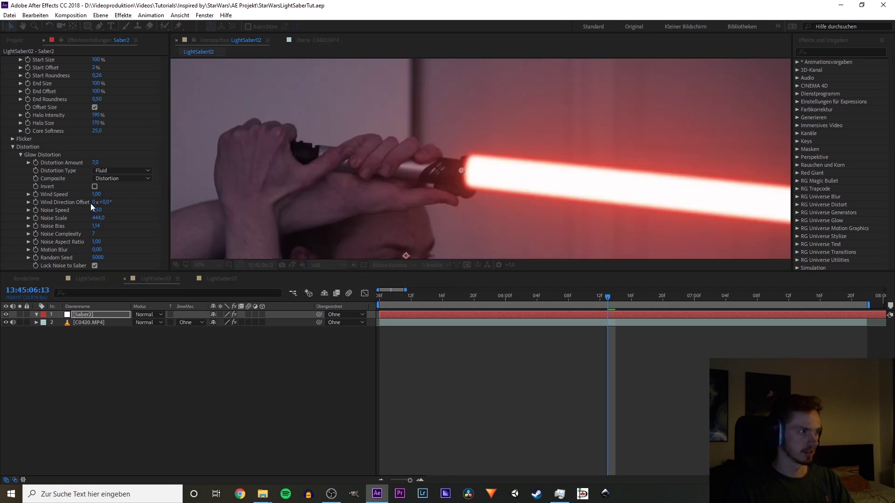
pyautogui.moveTo(99, 220); pyautogui.dragTo(99, 221)
pyautogui.click(20, 154)
pyautogui.scroll(-3, 63, 227)
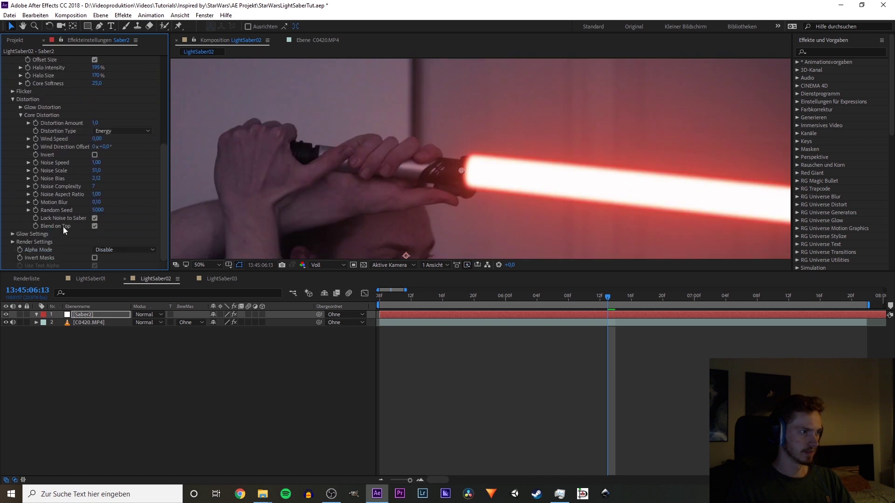
# Set the core Distortion Amount to 7,0 and save the project.
pyautogui.moveTo(96, 171); pyautogui.dragTo(100, 177)
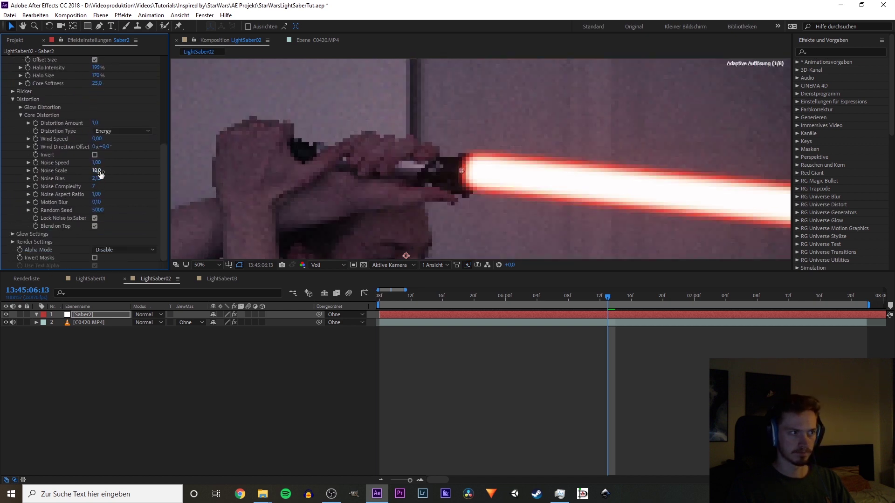
pyautogui.moveTo(96, 123)
pyautogui.mouseDown()
pyautogui.moveTo(104, 121)
pyautogui.moveTo(96, 122)
pyautogui.mouseUp()
pyautogui.click(96, 123)
pyautogui.write('7')
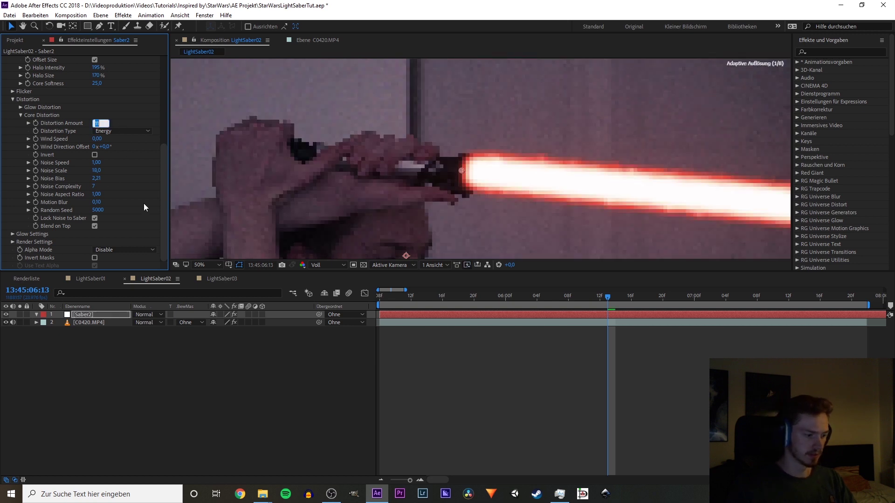
pyautogui.press('Return')
pyautogui.hotkey('ctrl', 's')
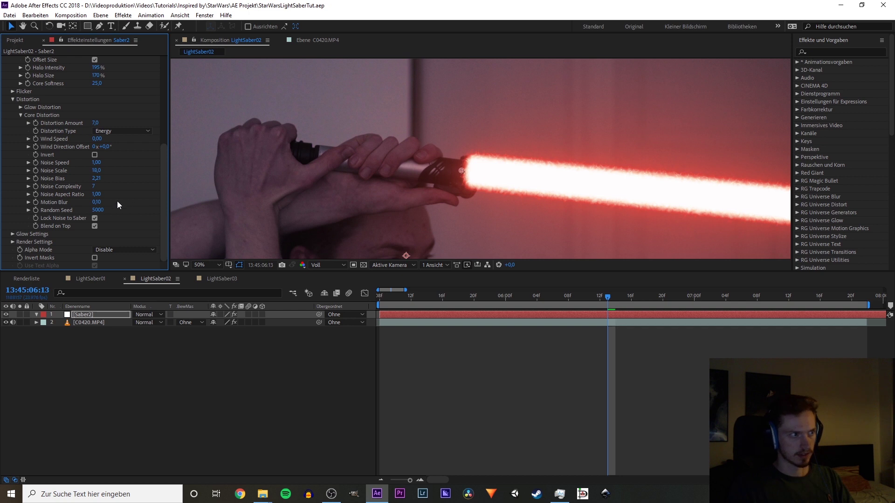
# Scrub the core distortion Noise Scale to 46,0 and zoom in on the blade's edge.
pyautogui.moveTo(98, 171); pyautogui.dragTo(101, 170)
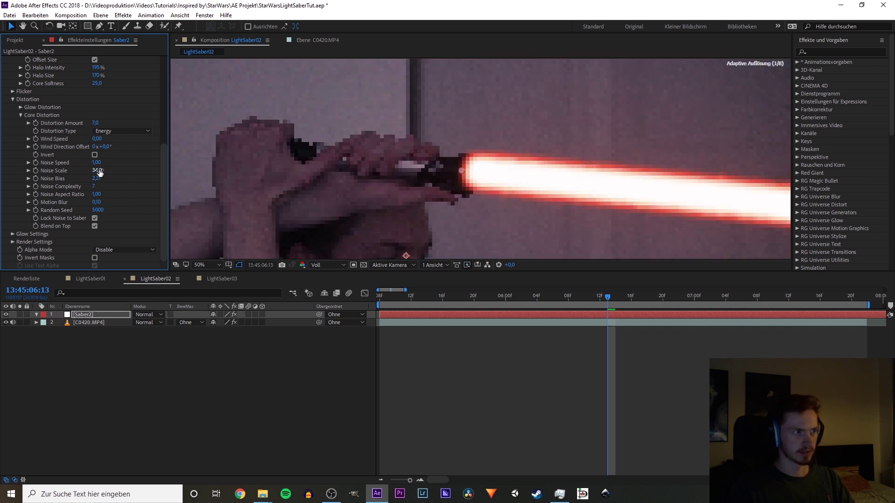
pyautogui.moveTo(99, 172); pyautogui.dragTo(99, 171)
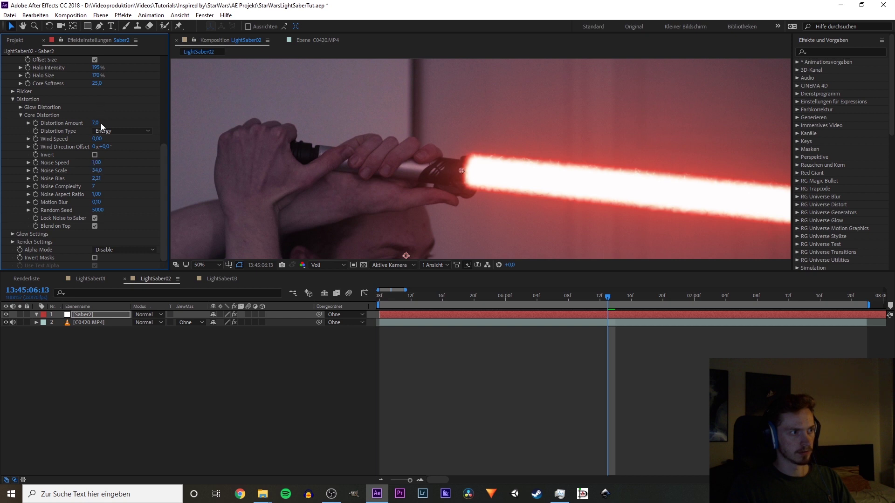
pyautogui.moveTo(97, 170); pyautogui.dragTo(97, 174)
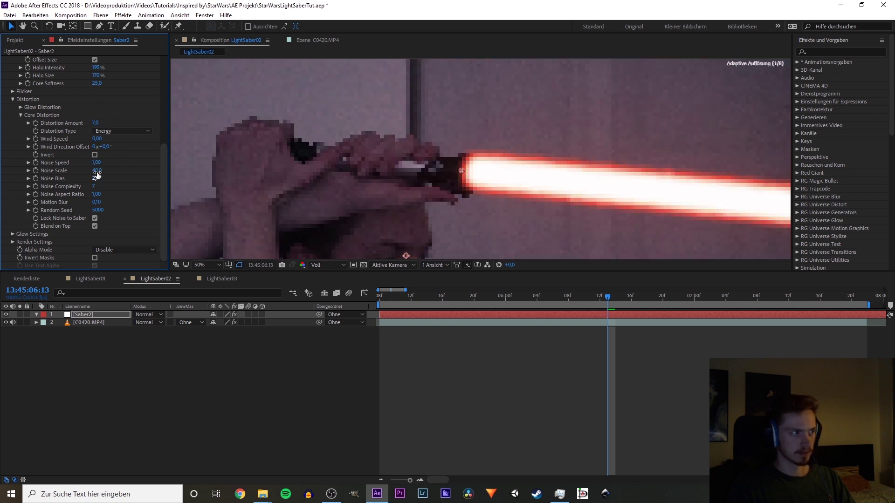
pyautogui.scroll(4, 685, 169)
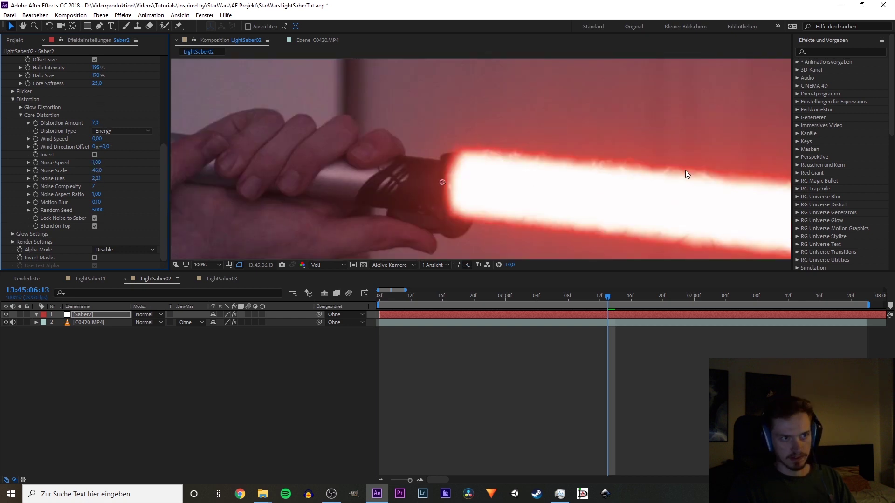
pyautogui.moveTo(634, 189); pyautogui.dragTo(402, 180)
pyautogui.scroll(-6, 612, 191)
# Fit the frame in the viewer, go to the clip's first frame and select Saber2.
pyautogui.press('v')
pyautogui.scroll(-1, 476, 183)
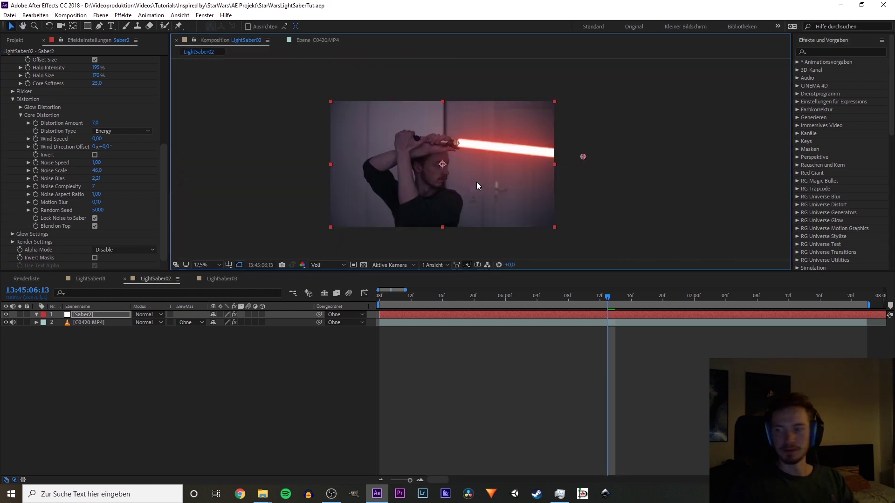
pyautogui.click(239, 175)
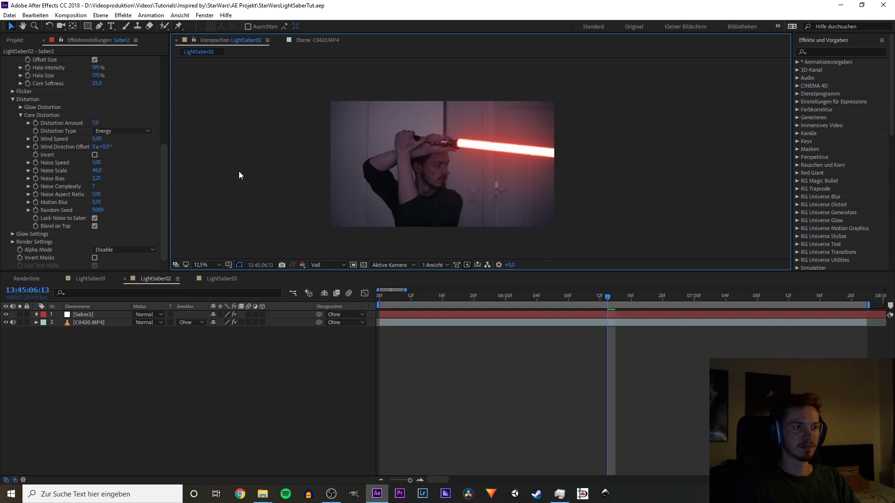
pyautogui.click(378, 294)
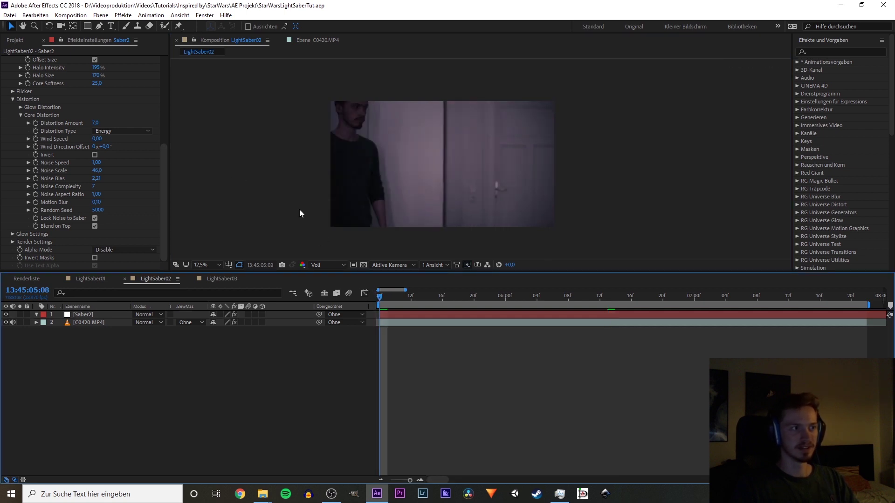
pyautogui.click(103, 315)
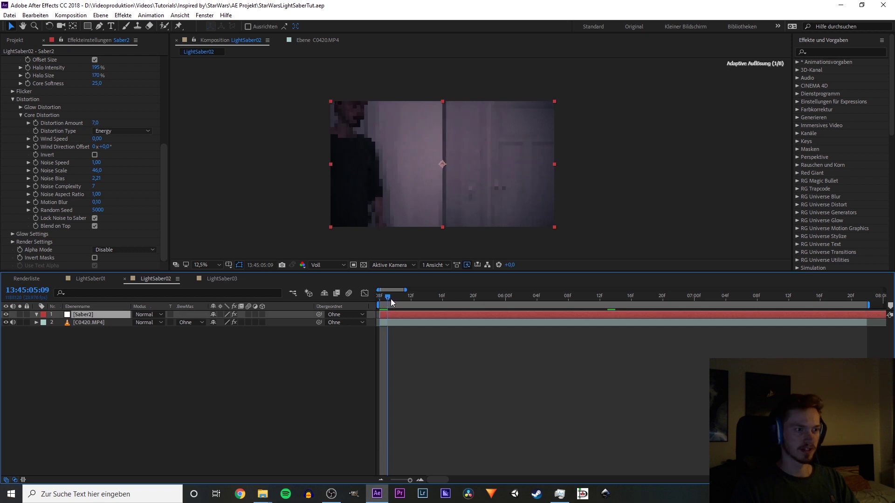